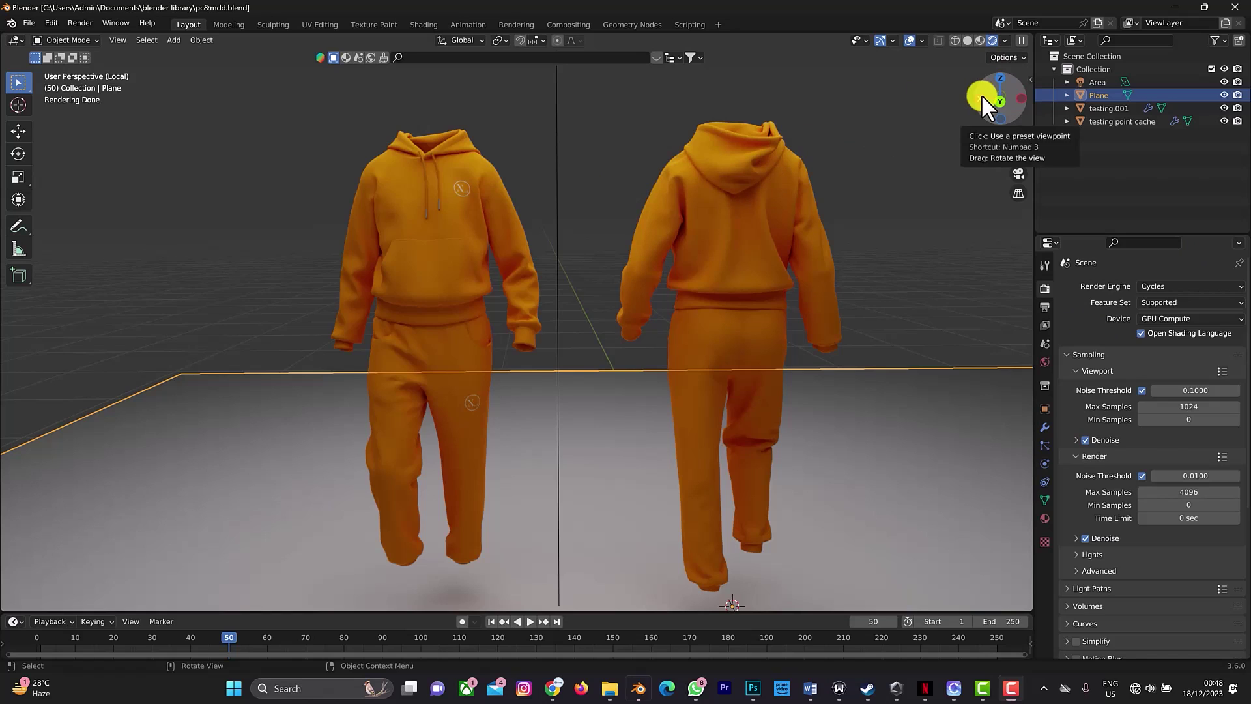
- Inspect the MeshCache modifiers on hoodies testing and testing.001, then switch to CLO
{"action": "left_click_drag", "start_coordinate": [989, 98], "coordinate": [241, 107]}
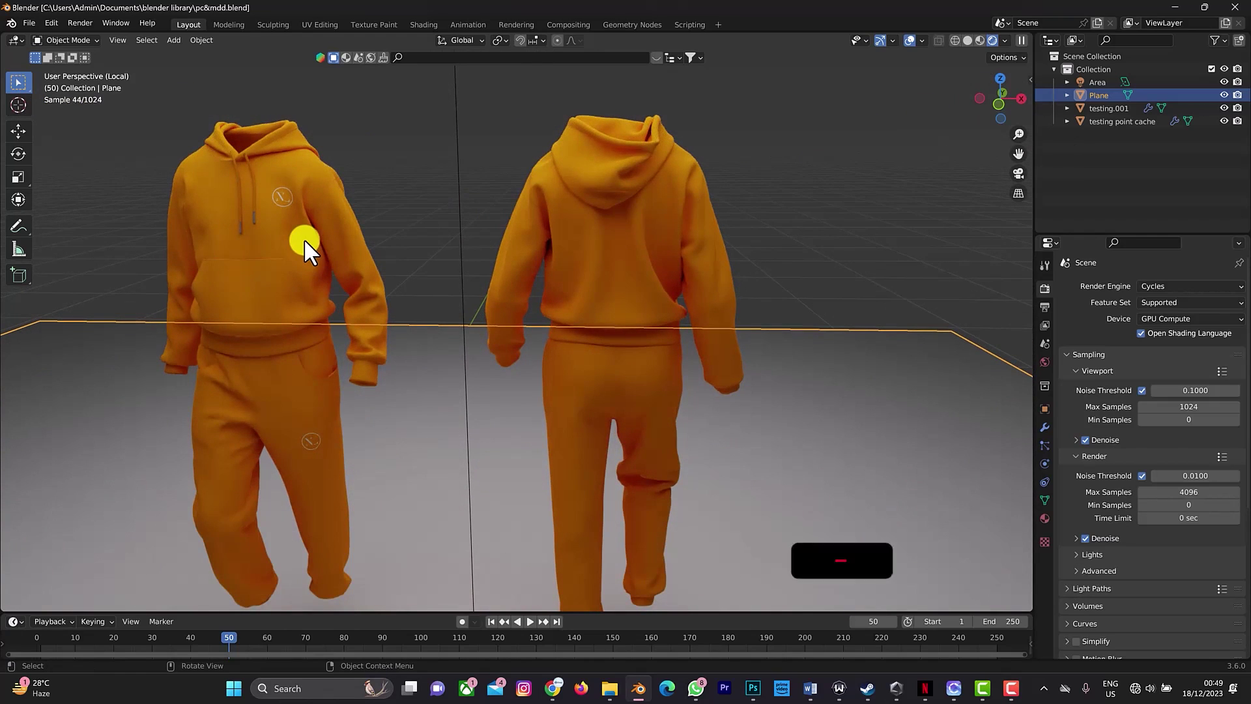
{"action": "left_click", "coordinate": [288, 225]}
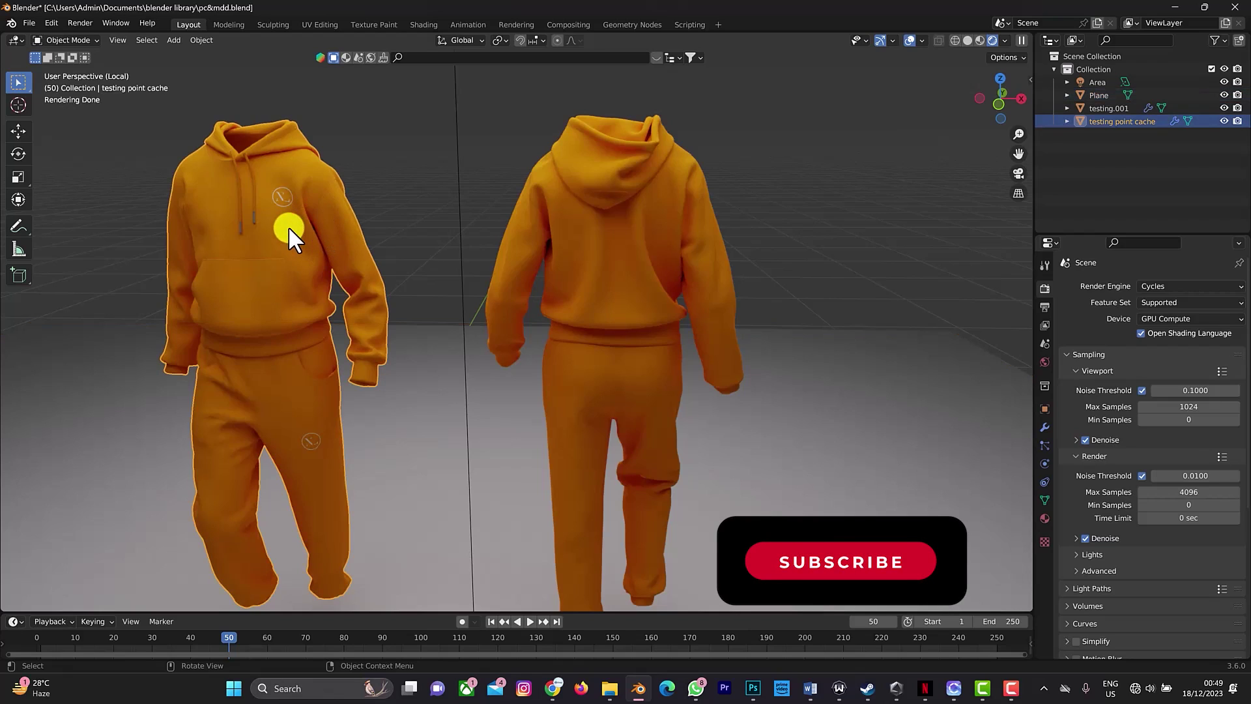
{"action": "left_click", "coordinate": [1045, 428]}
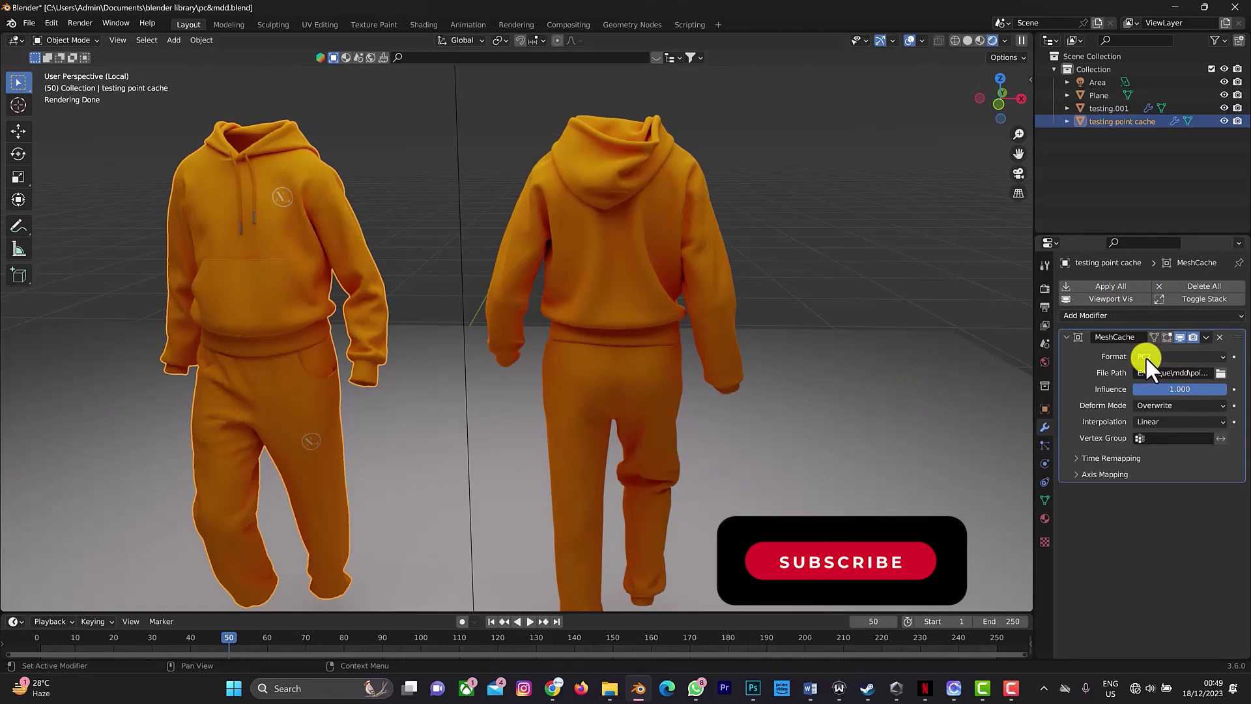
{"action": "left_click", "coordinate": [639, 272]}
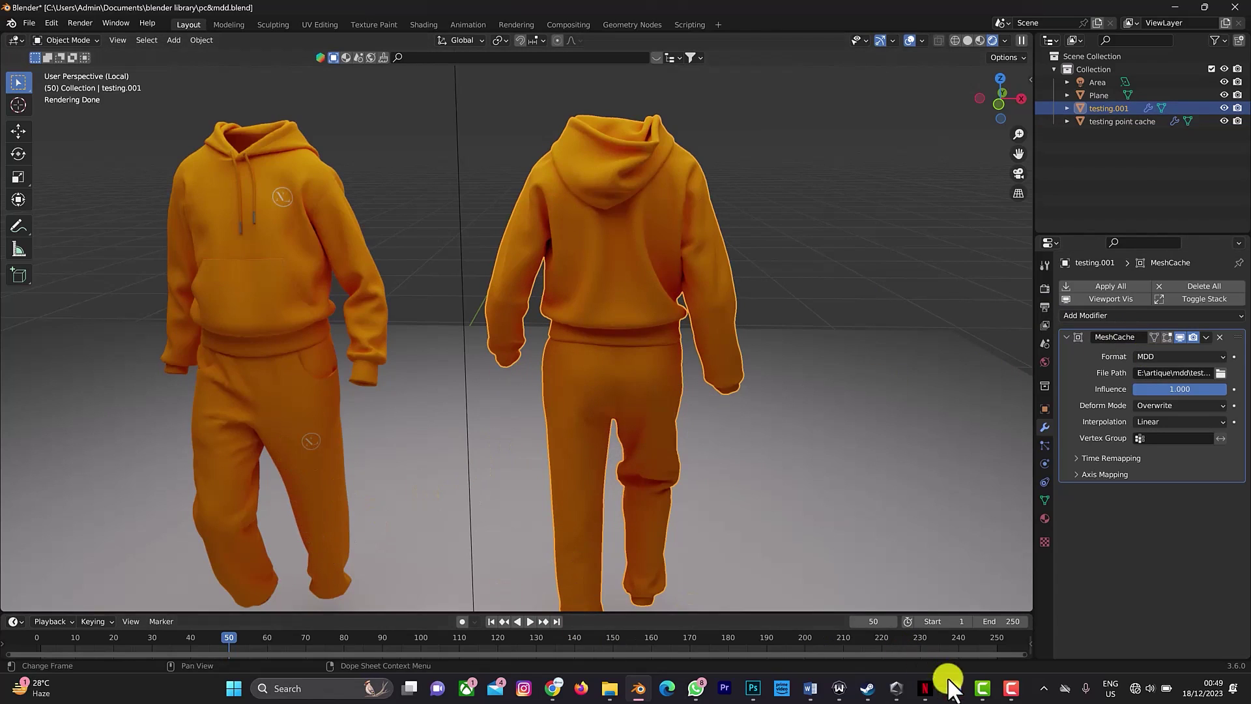
{"action": "mouse_move", "coordinate": [951, 695]}
{"action": "left_click", "coordinate": [912, 655]}
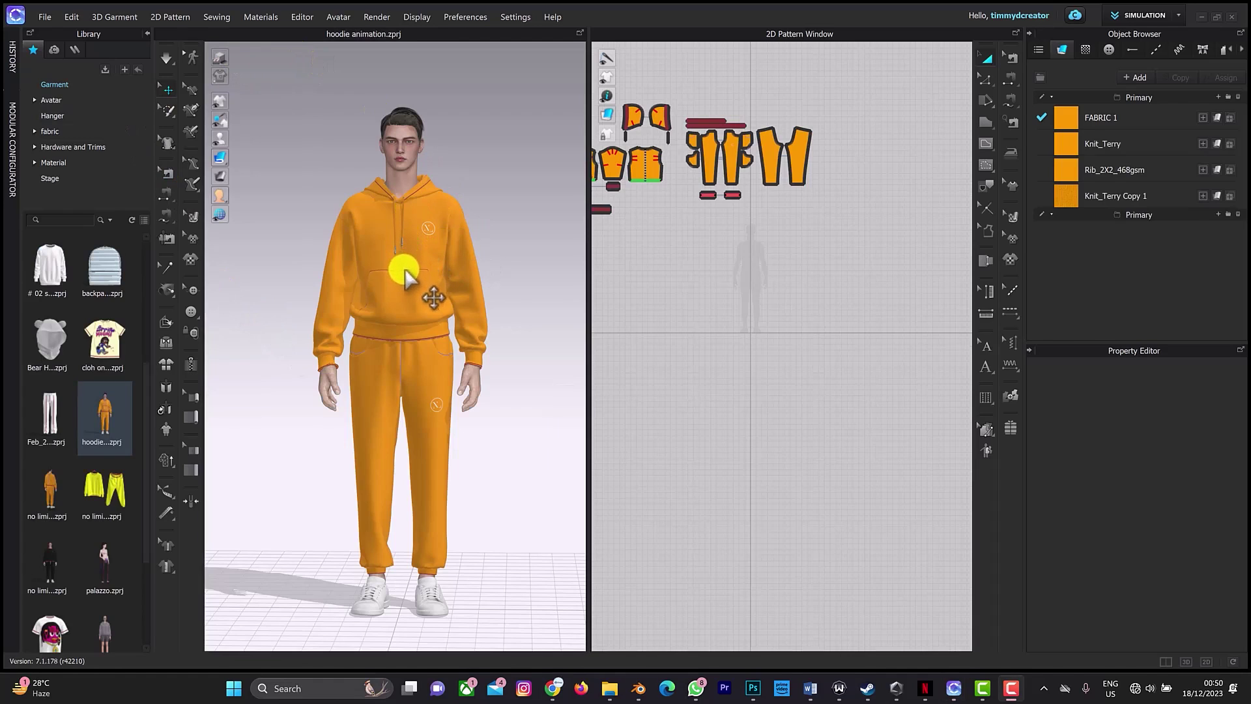
- Reset the CLO view to a front view and switch to the UV Editor workspace, zoomed in
{"action": "right_click_drag", "start_coordinate": [405, 273], "coordinate": [419, 341]}
{"action": "key", "text": "2"}
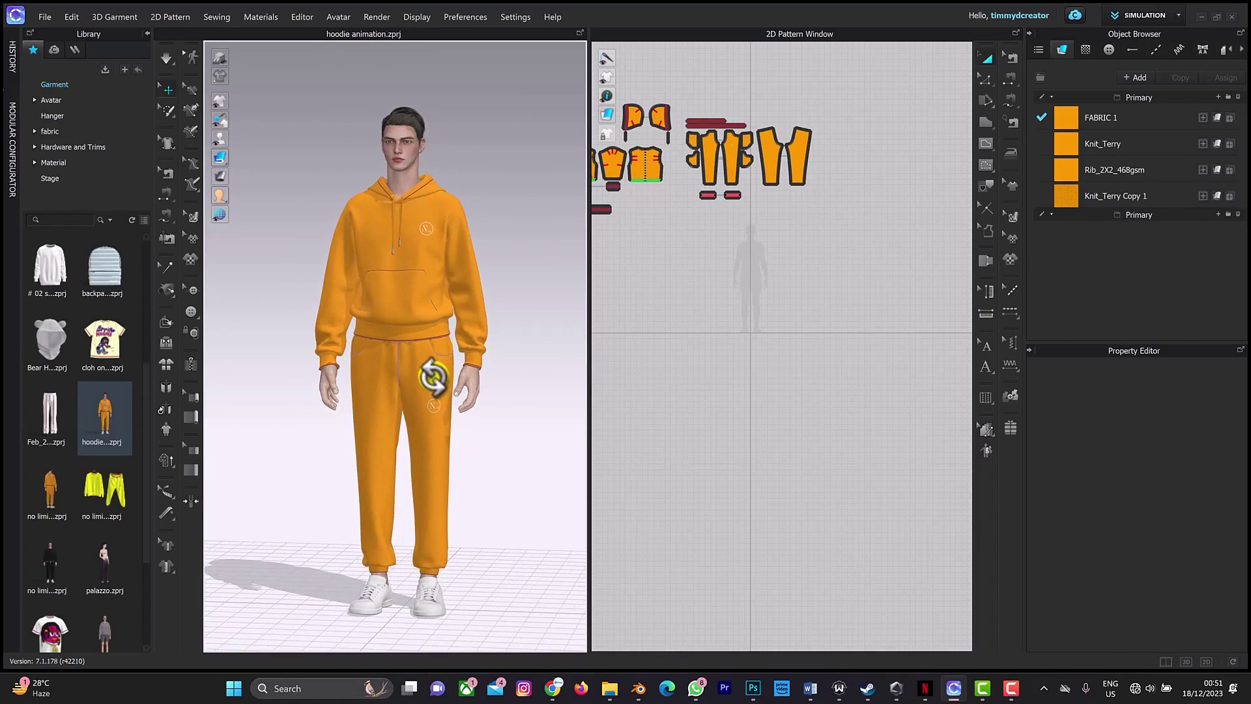
{"action": "left_click", "coordinate": [1133, 9]}
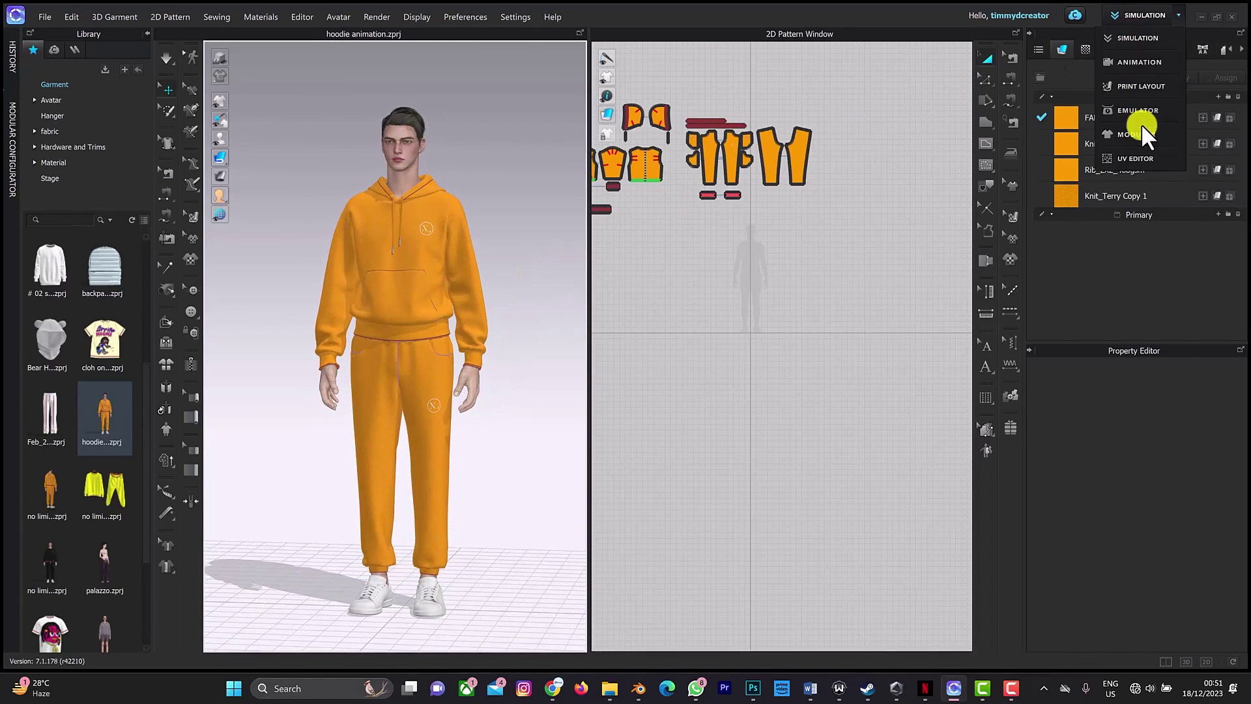
{"action": "left_click", "coordinate": [1134, 151]}
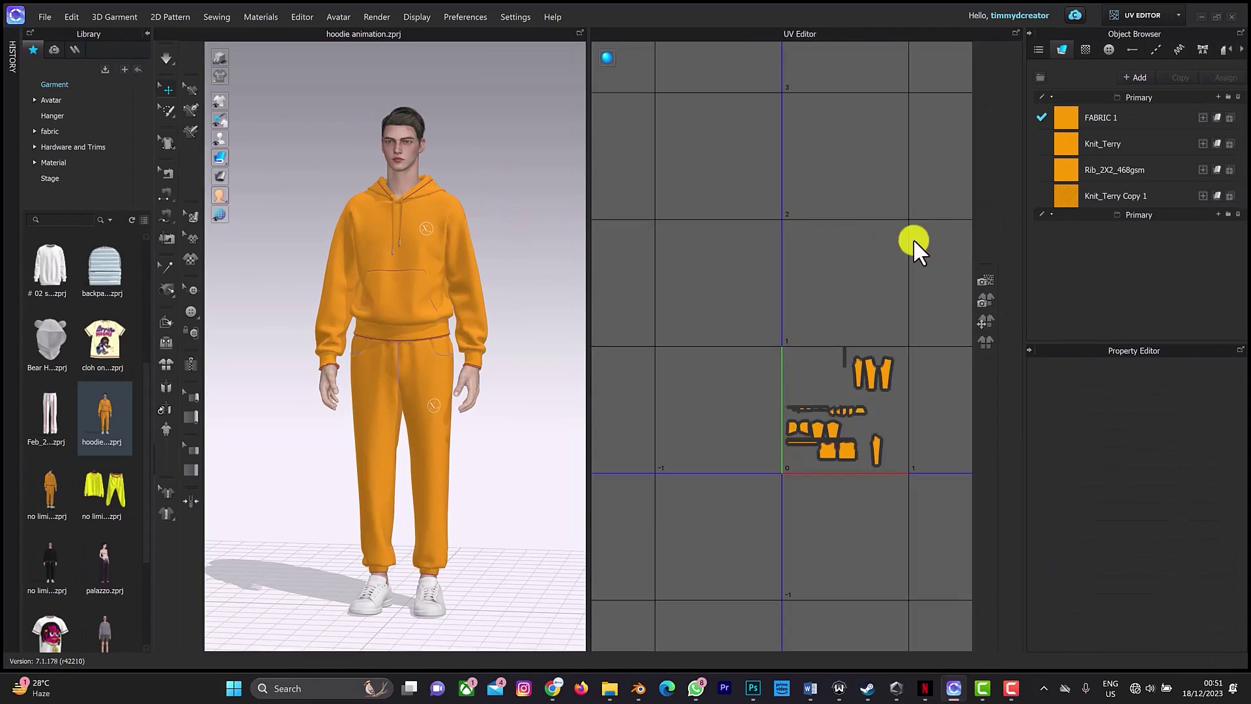
{"action": "scroll", "coordinate": [874, 335], "scroll_direction": "up", "scroll_amount": 5}
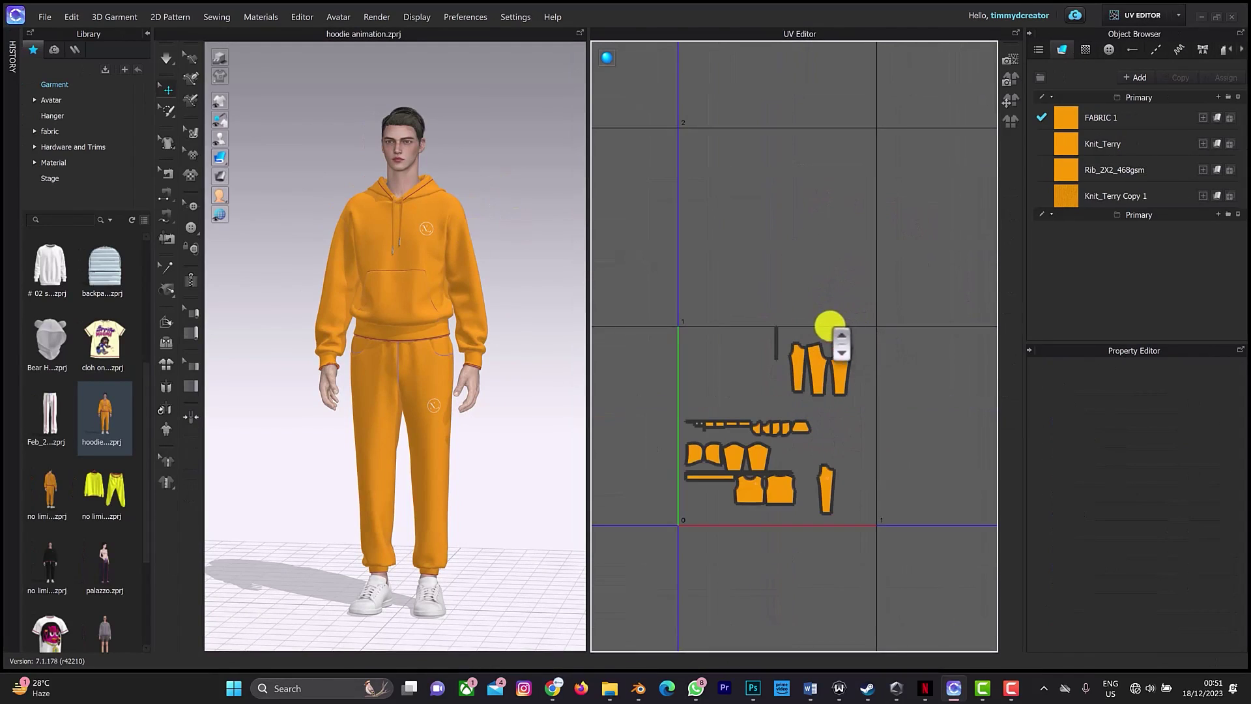
{"action": "left_click", "coordinate": [1128, 16]}
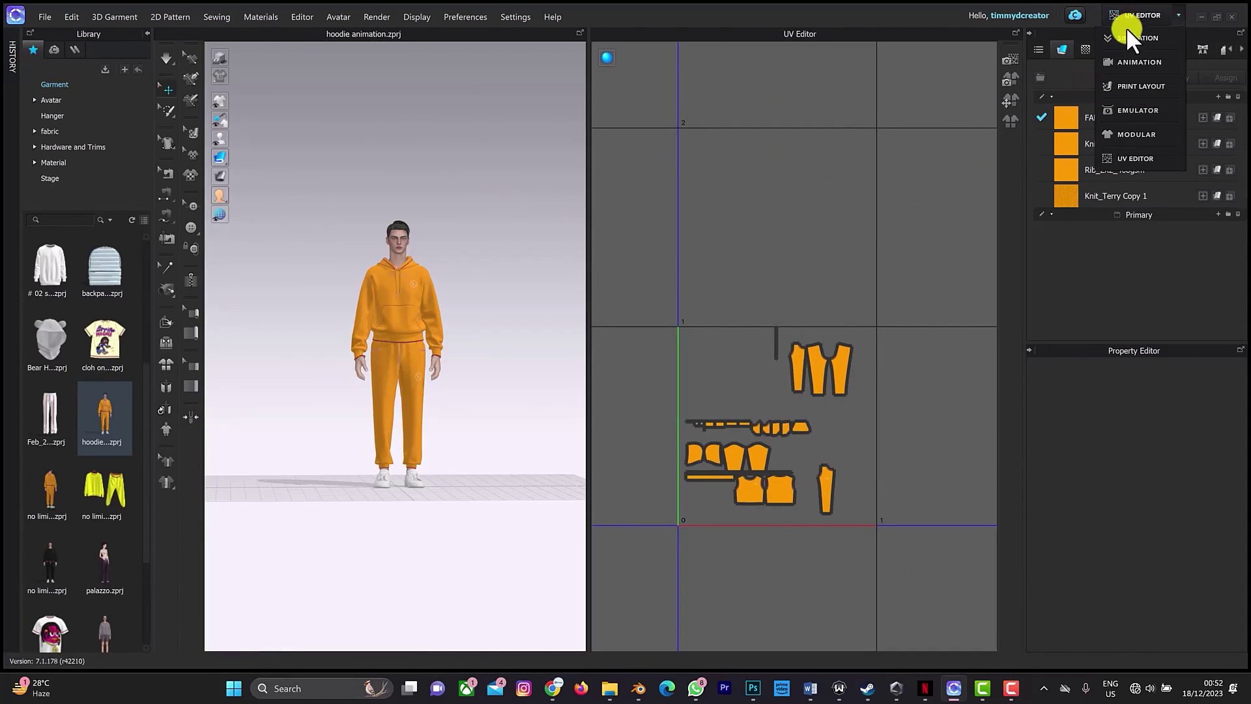
- Switch to the Animation workspace and browse the Library Avatar Male_V2 motion files
{"action": "left_click", "coordinate": [1128, 60]}
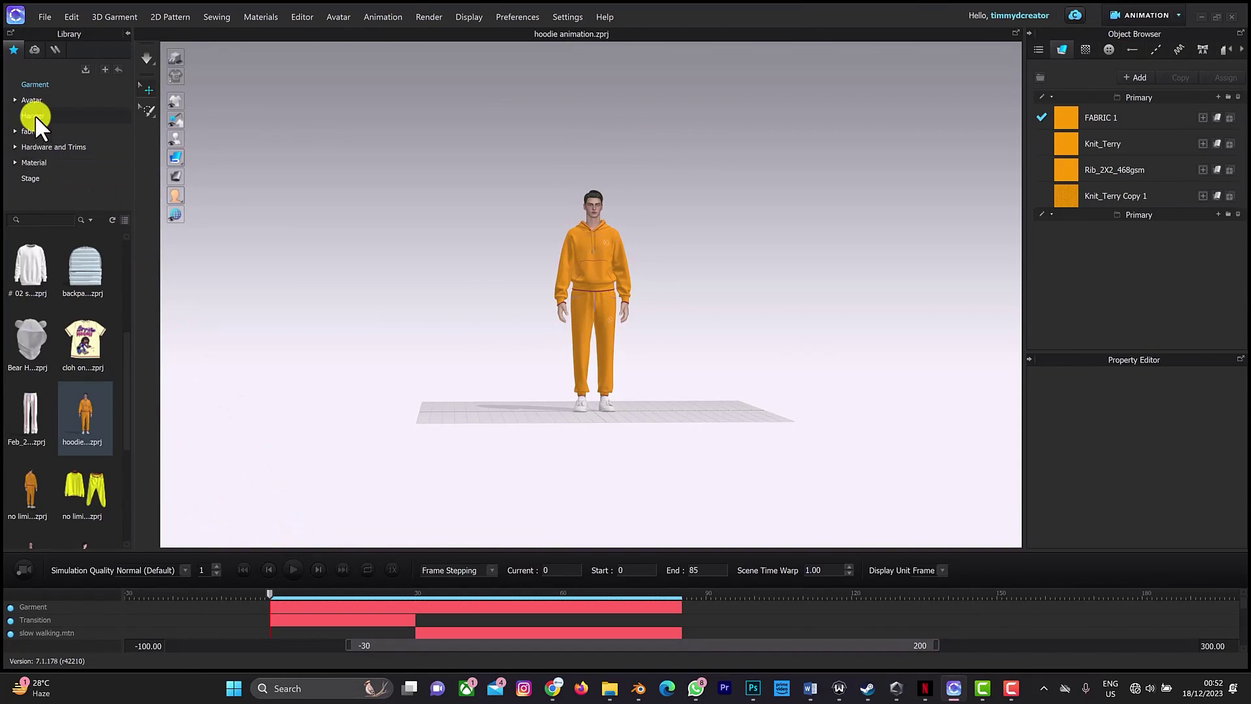
{"action": "left_click", "coordinate": [31, 99]}
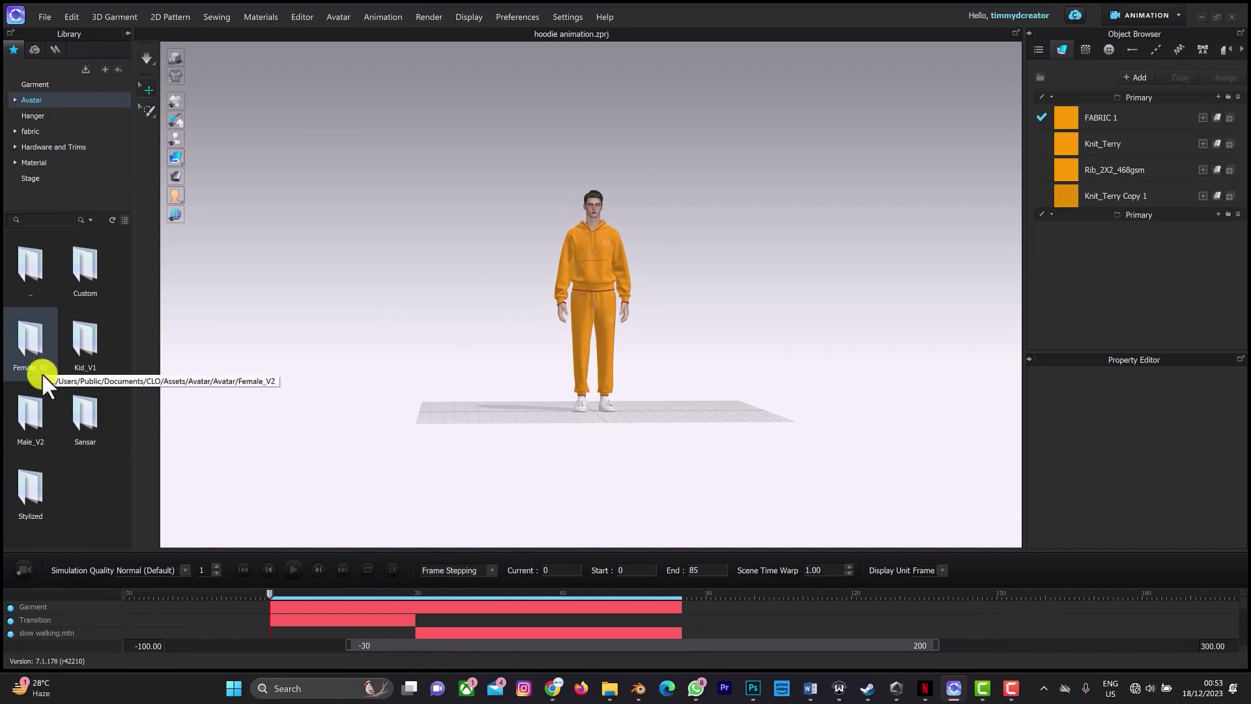
{"action": "double_click", "coordinate": [35, 422]}
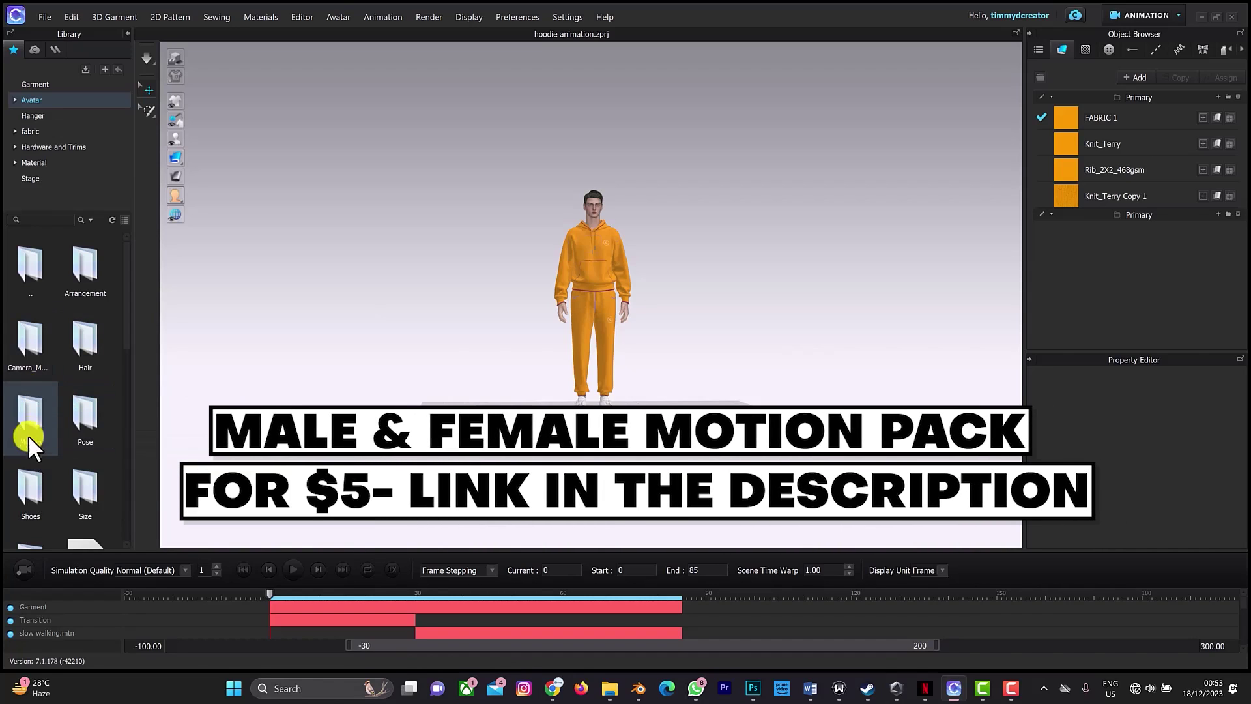
{"action": "double_click", "coordinate": [31, 437]}
{"action": "scroll", "coordinate": [63, 391], "scroll_direction": "down", "scroll_amount": 5}
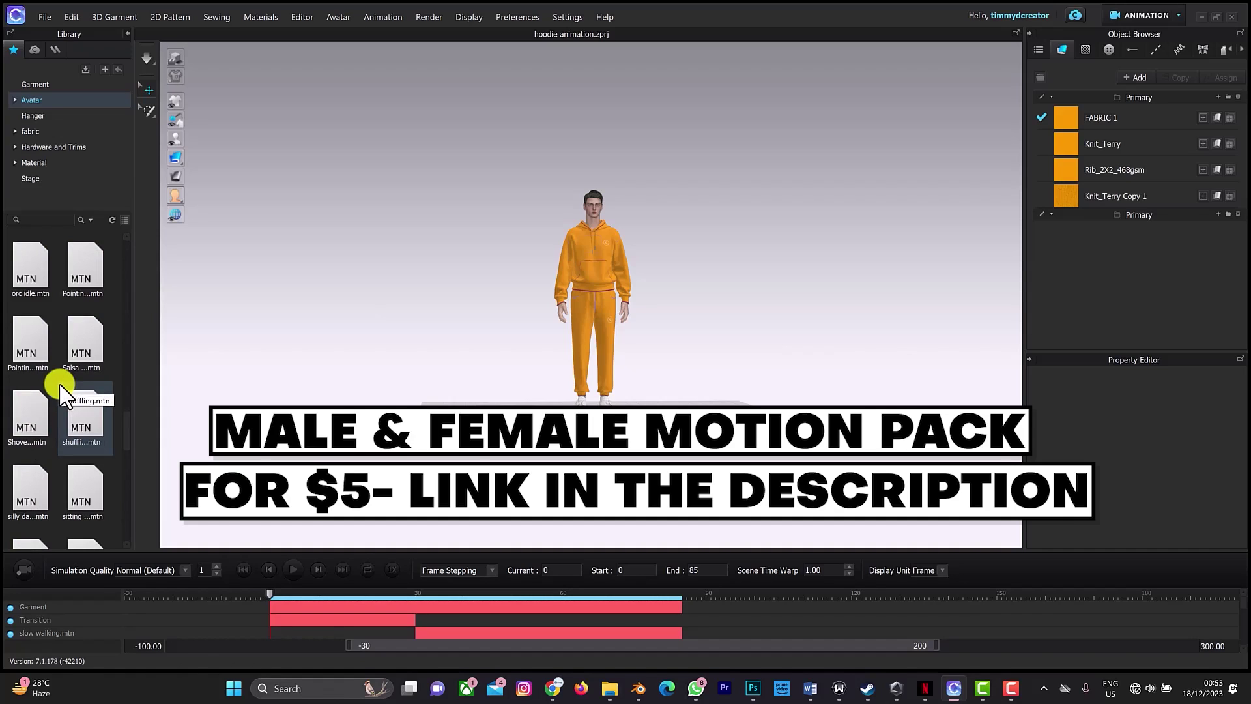
{"action": "scroll", "coordinate": [58, 387], "scroll_direction": "down", "scroll_amount": 5}
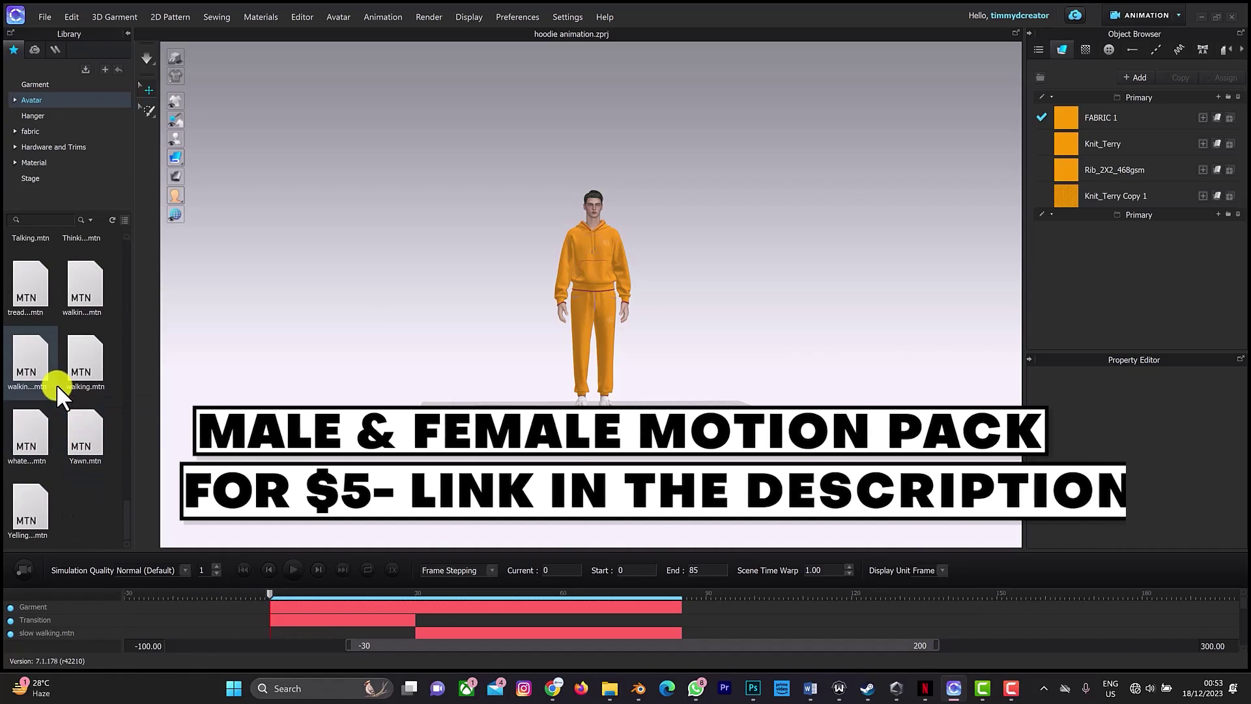
{"action": "scroll", "coordinate": [56, 384], "scroll_direction": "up", "scroll_amount": 5}
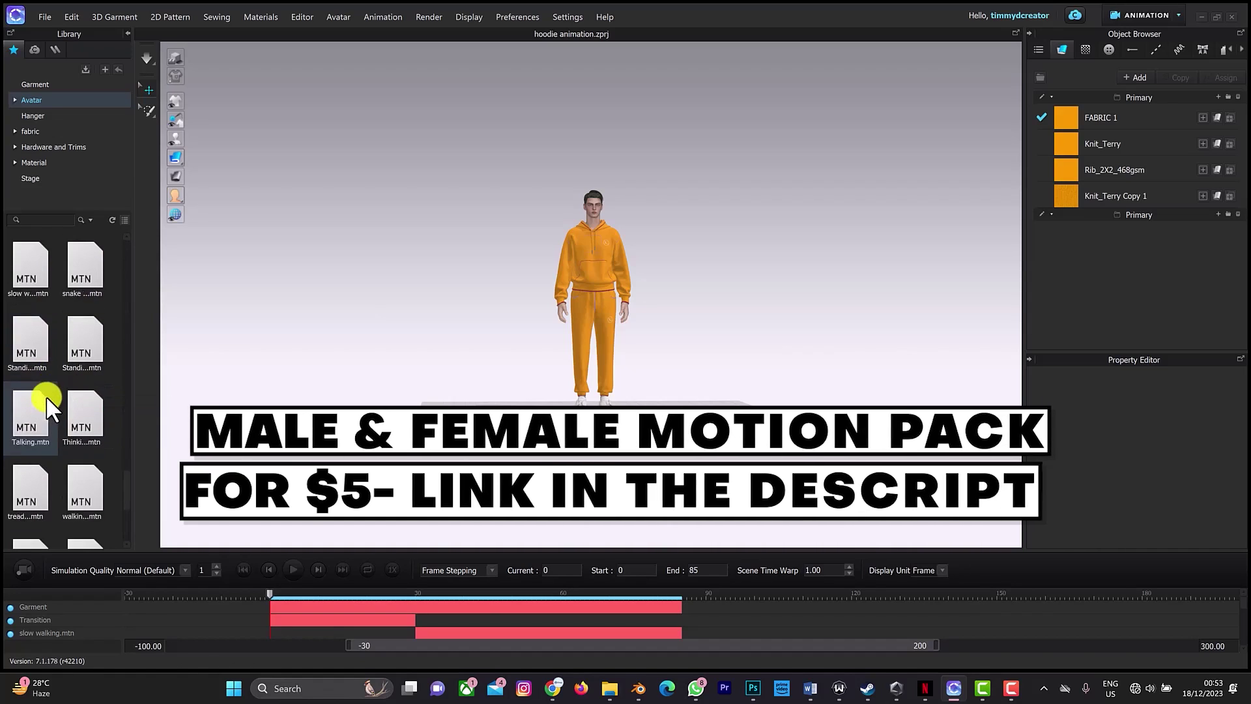
- Scrub and play the slow walking animation from frame 3 along the timeline
{"action": "left_click", "coordinate": [287, 595]}
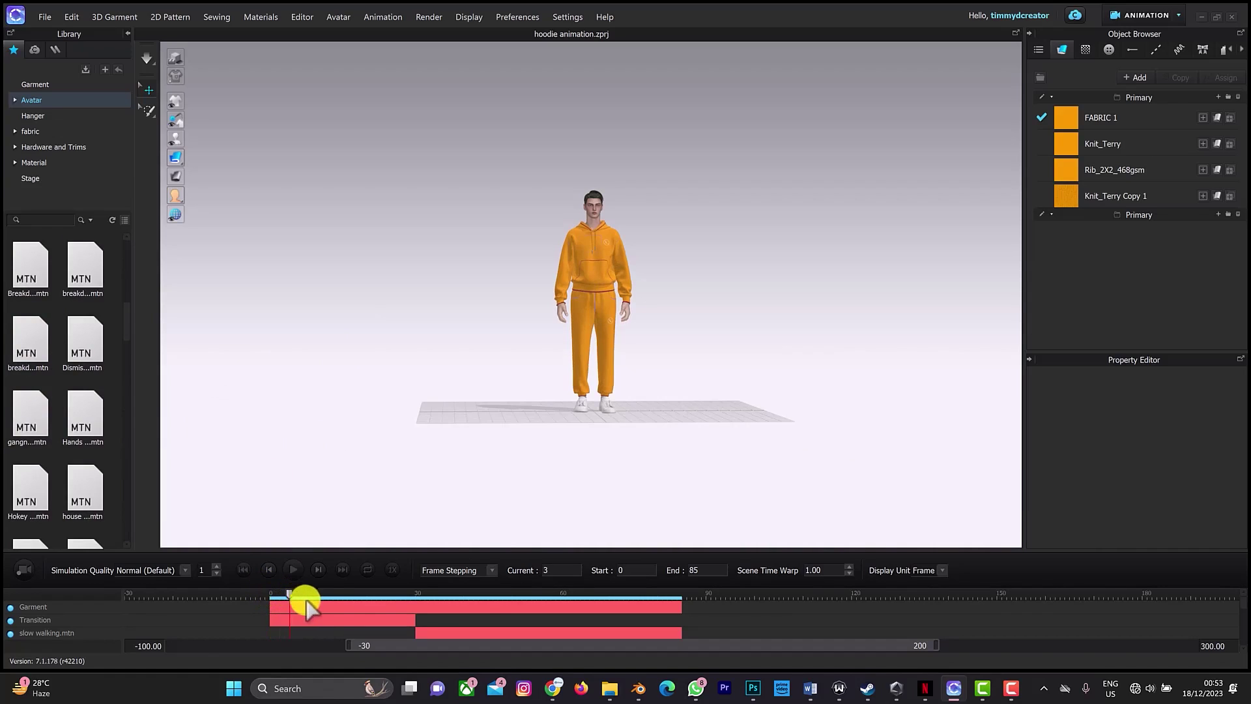
{"action": "left_click_drag", "start_coordinate": [306, 599], "coordinate": [603, 509]}
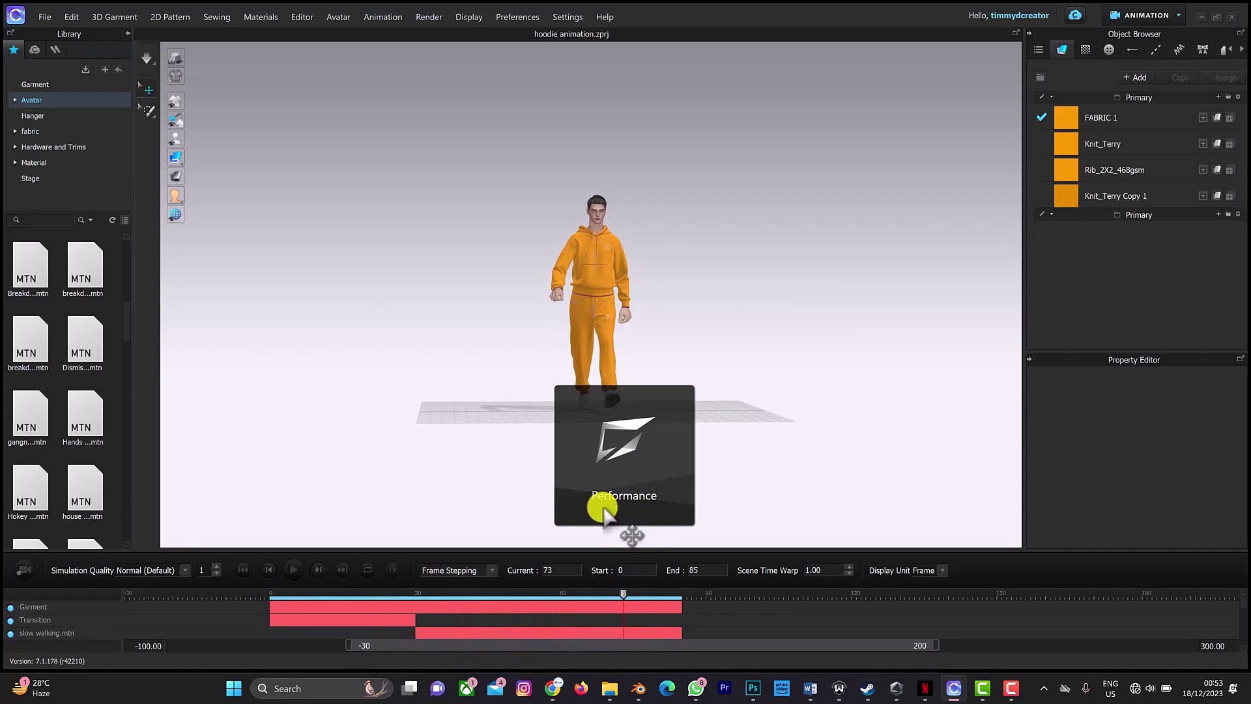
{"action": "left_click", "coordinate": [603, 511]}
{"action": "left_click", "coordinate": [601, 511]}
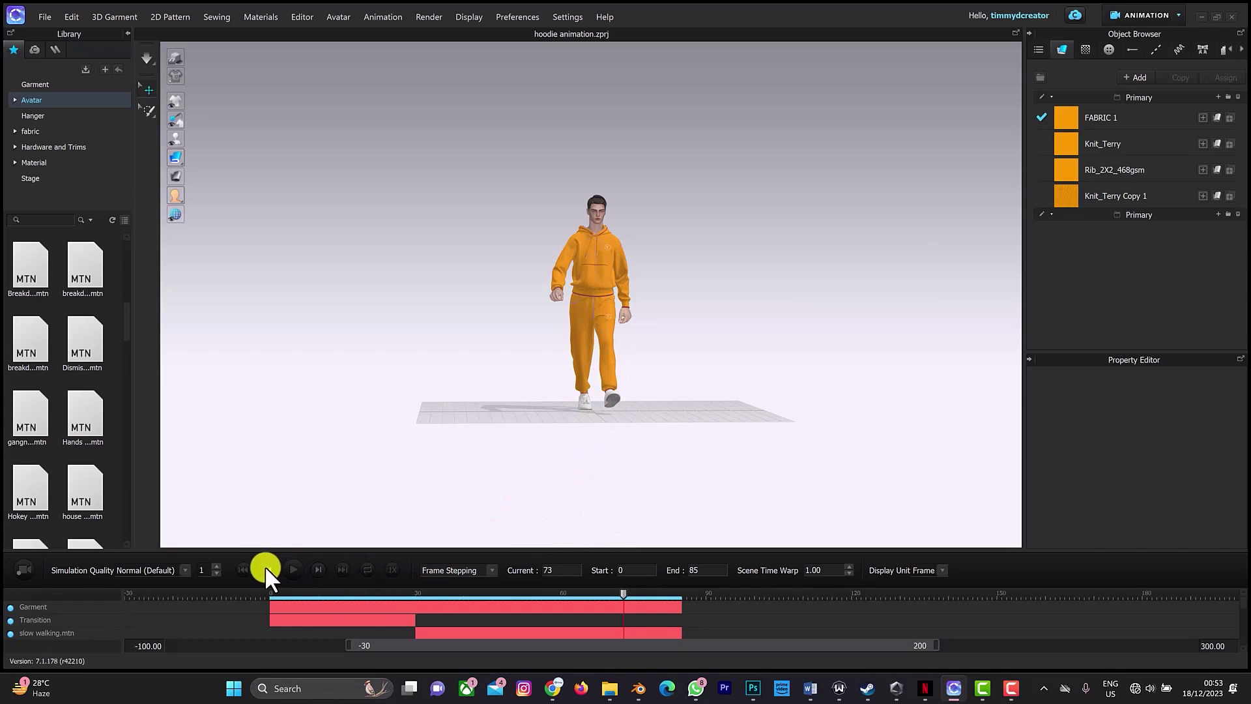
- Rewind to frame 0 and export an MDD Cache (Standard) named test2 into the mdd folder
{"action": "left_click", "coordinate": [243, 570]}
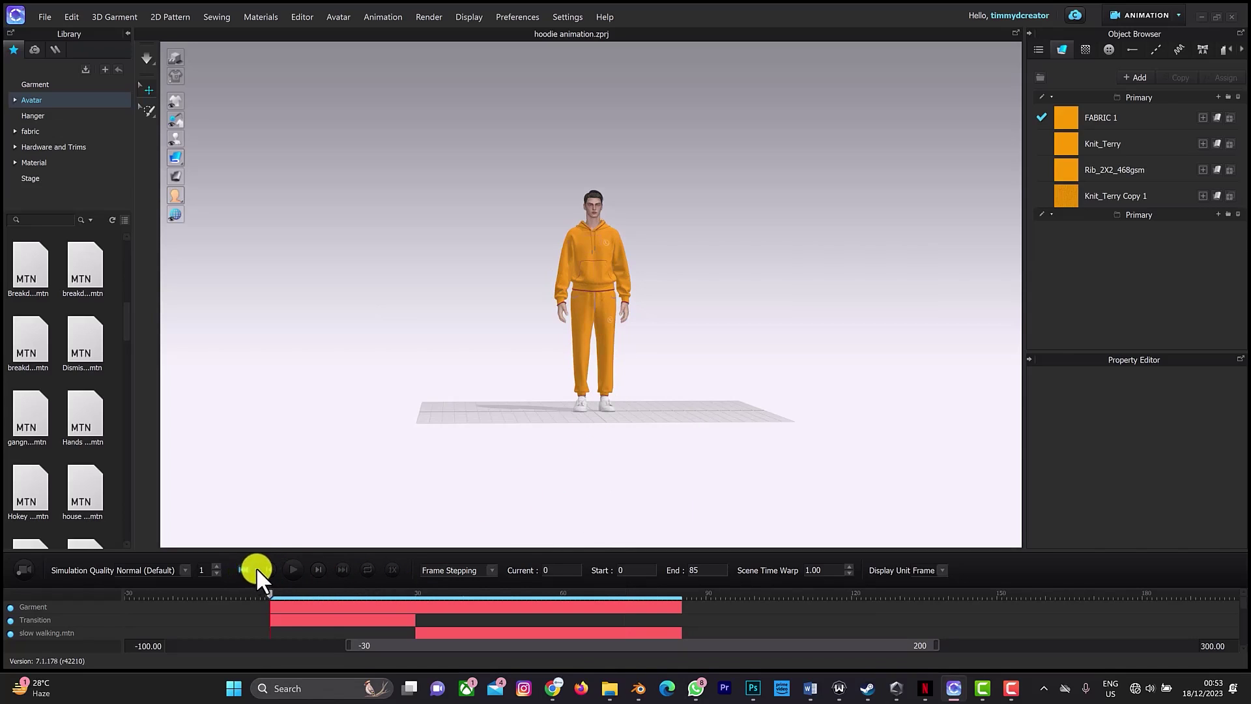
{"action": "left_click", "coordinate": [40, 14]}
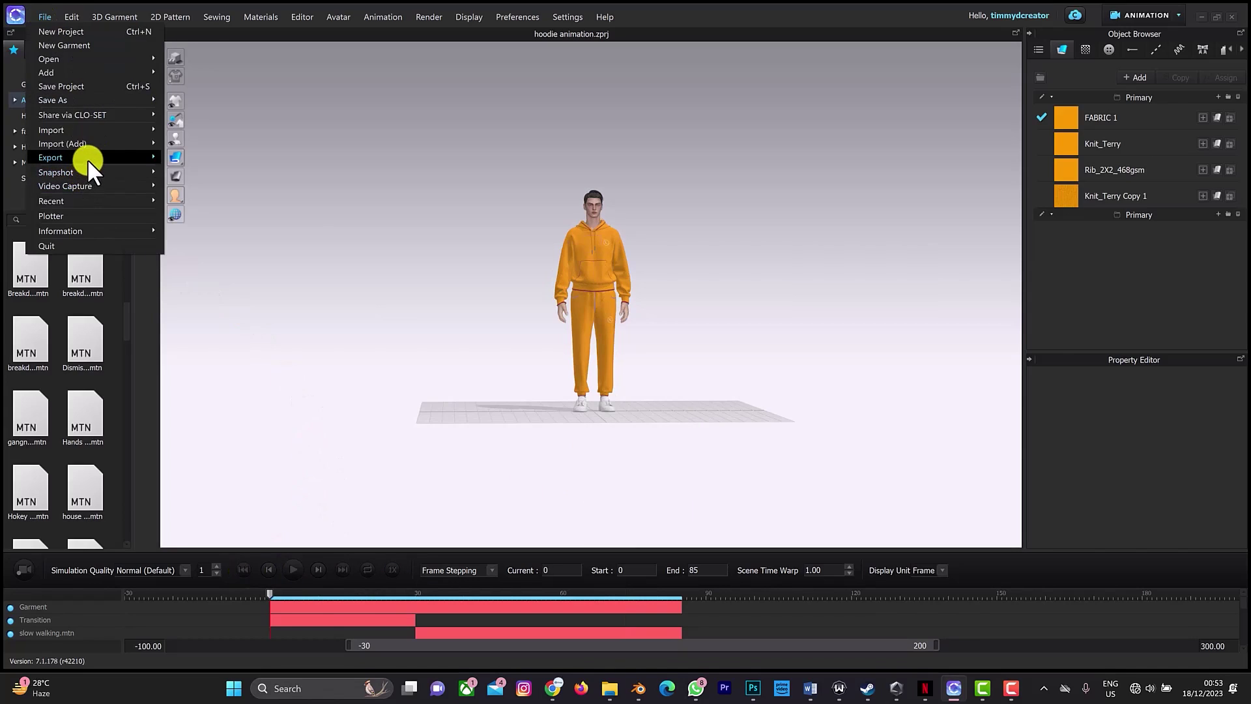
{"action": "mouse_move", "coordinate": [87, 159]}
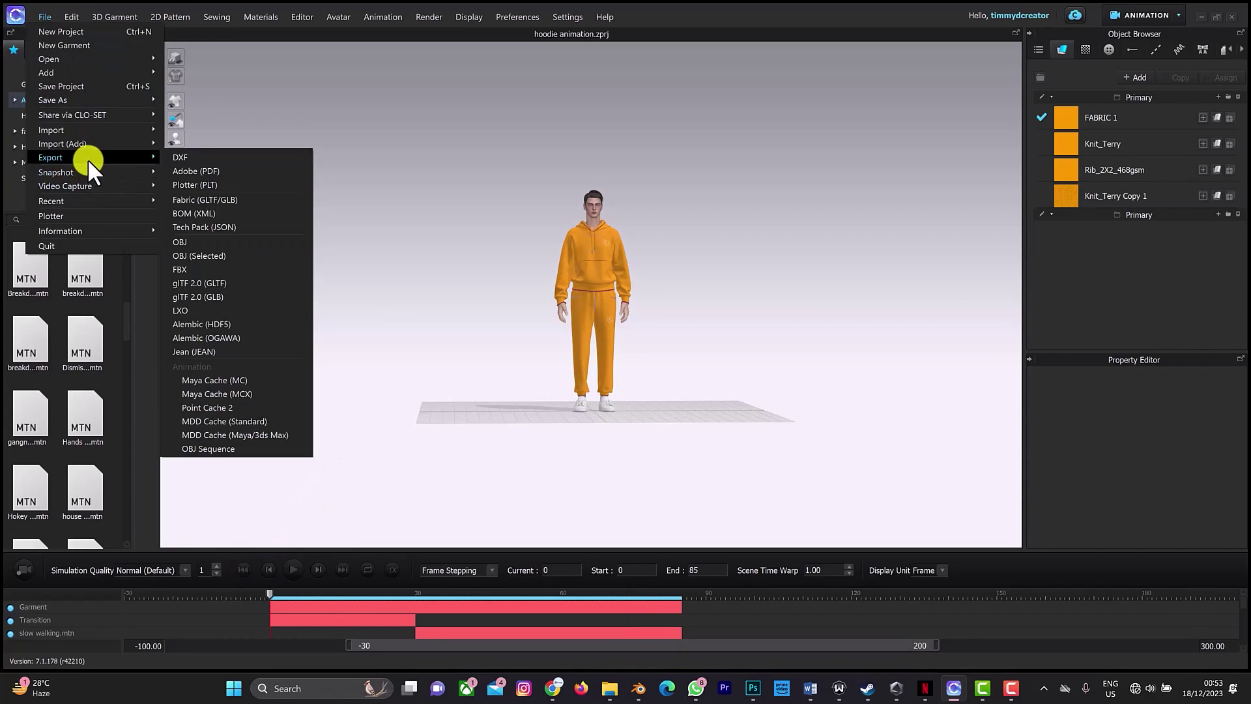
{"action": "left_click", "coordinate": [227, 421]}
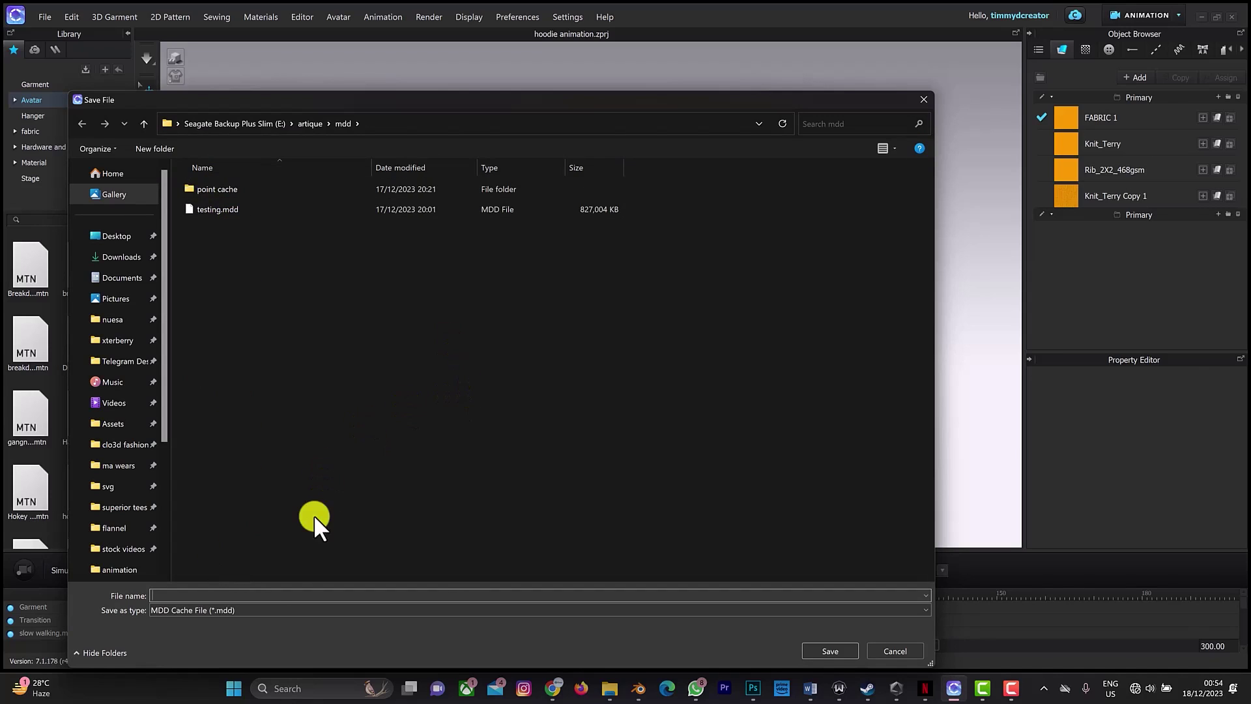
{"action": "left_click", "coordinate": [233, 592]}
{"action": "type", "text": "tes"}
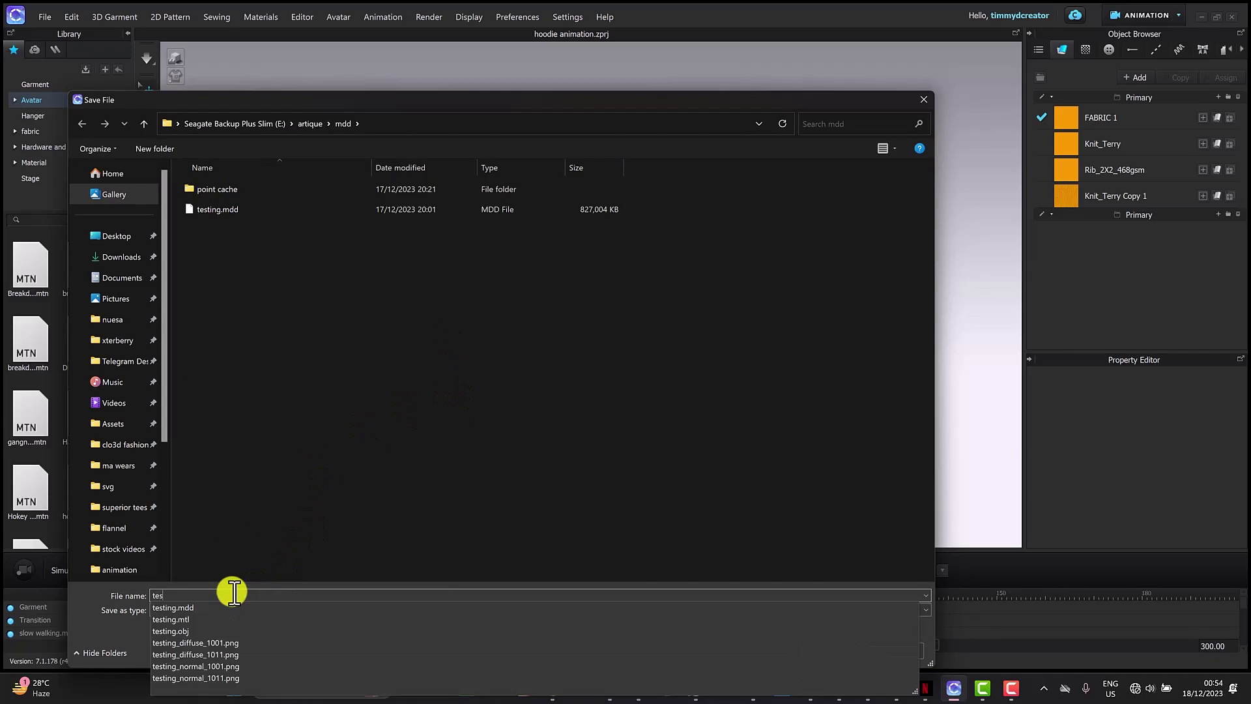
{"action": "type", "text": "t2"}
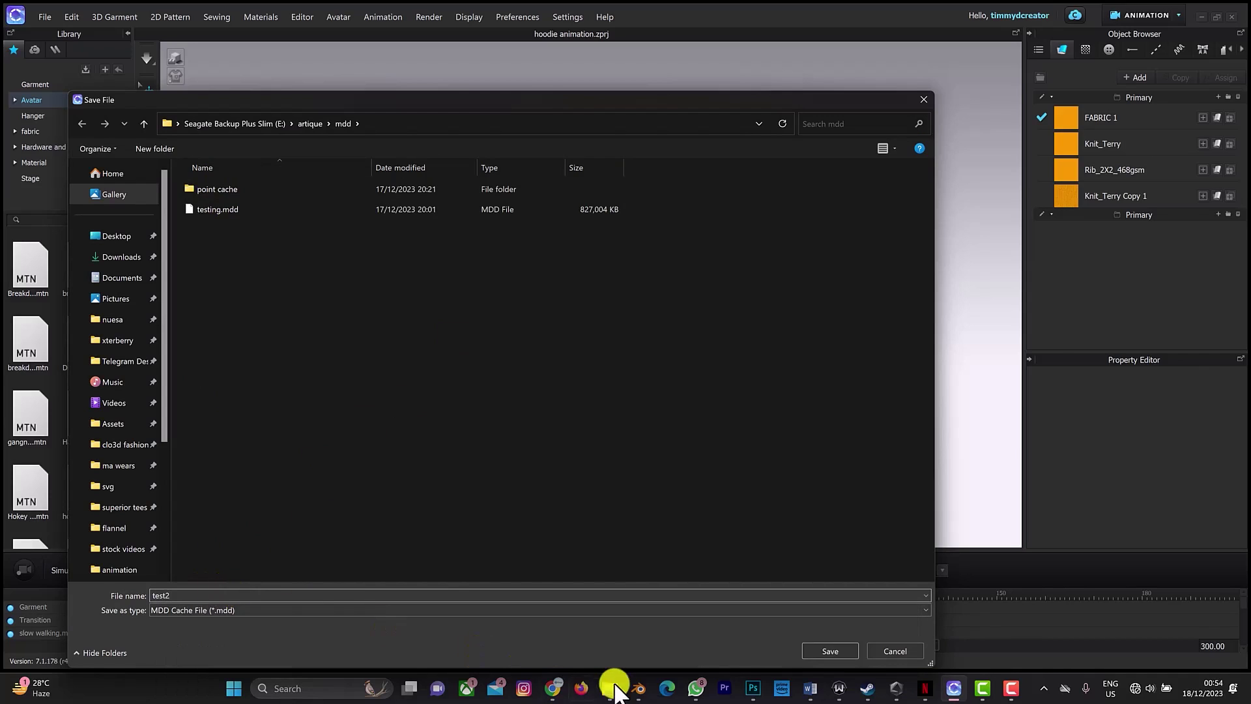
{"action": "left_click", "coordinate": [828, 650]}
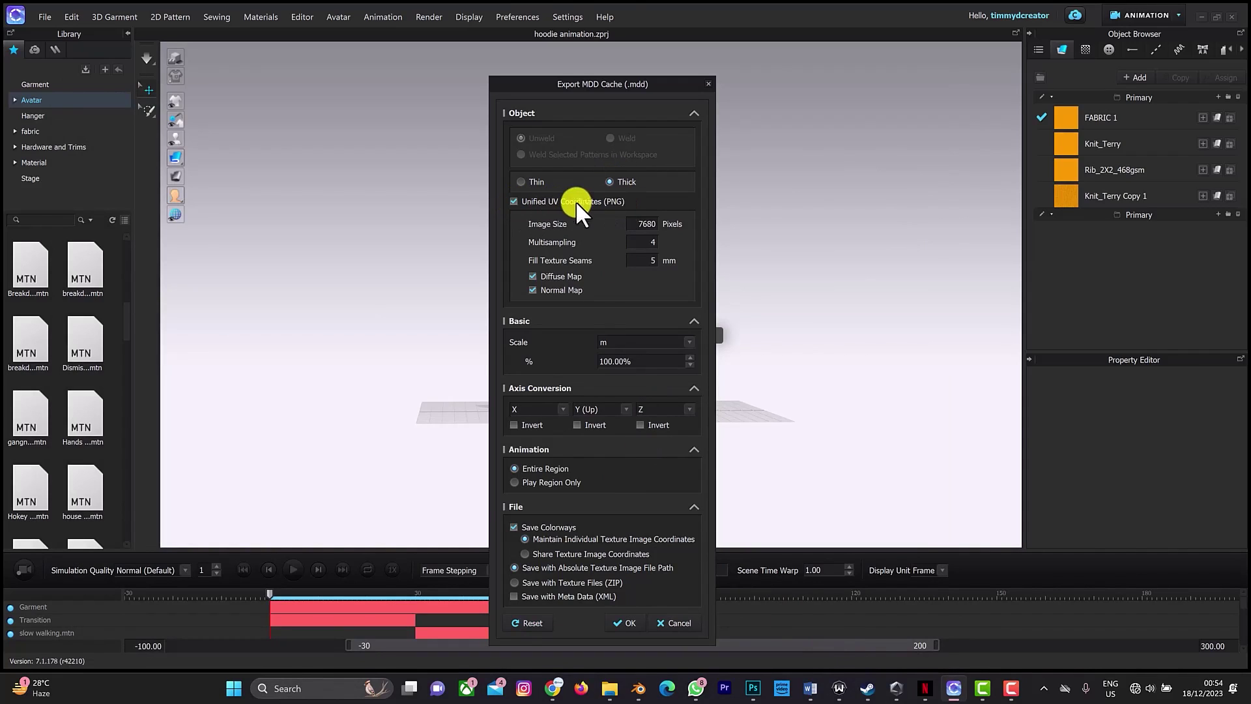
- Change the 7680 image size value to 8 and keep metres as the export scale
{"action": "double_click", "coordinate": [652, 223]}
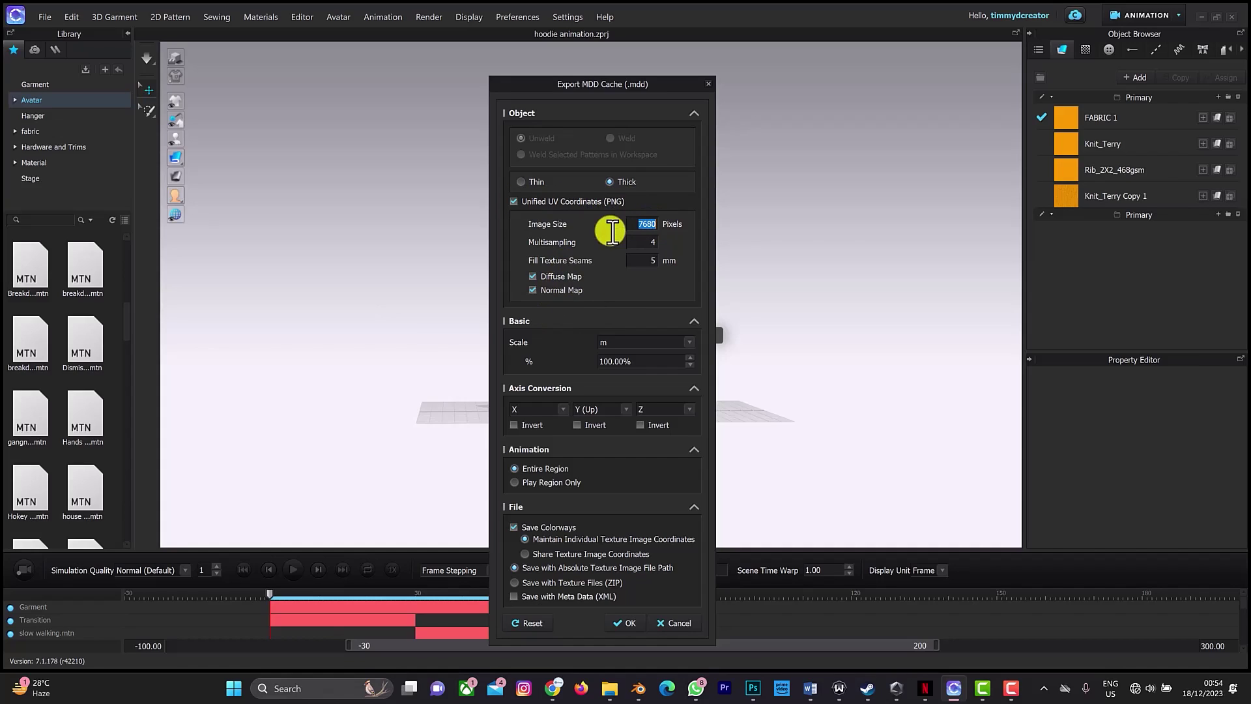
{"action": "type", "text": "8"}
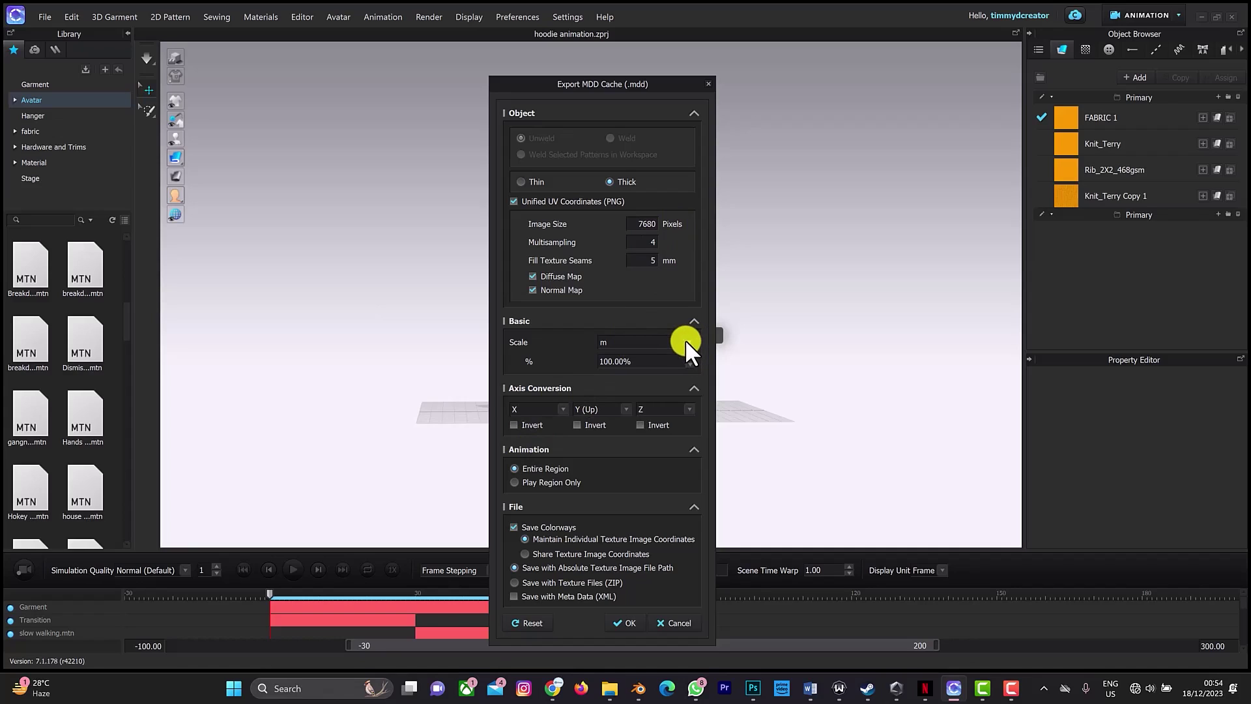
{"action": "left_click", "coordinate": [642, 340]}
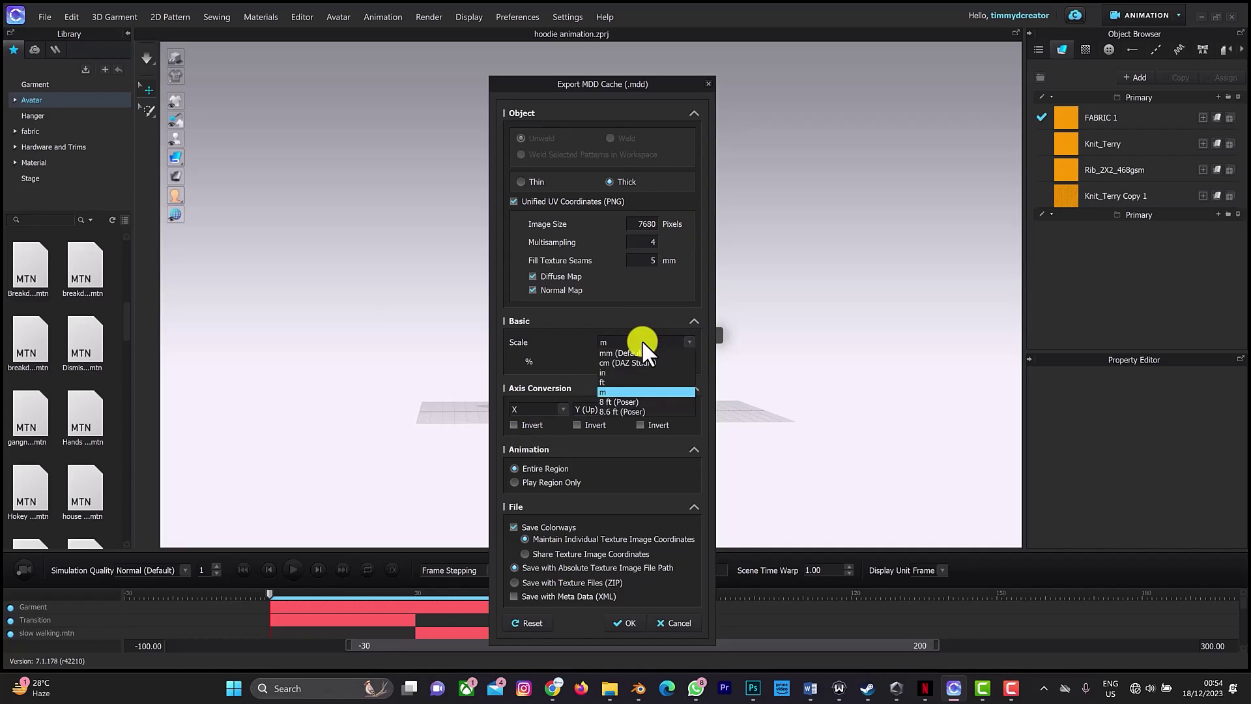
{"action": "left_click", "coordinate": [620, 390]}
{"action": "left_click", "coordinate": [635, 346]}
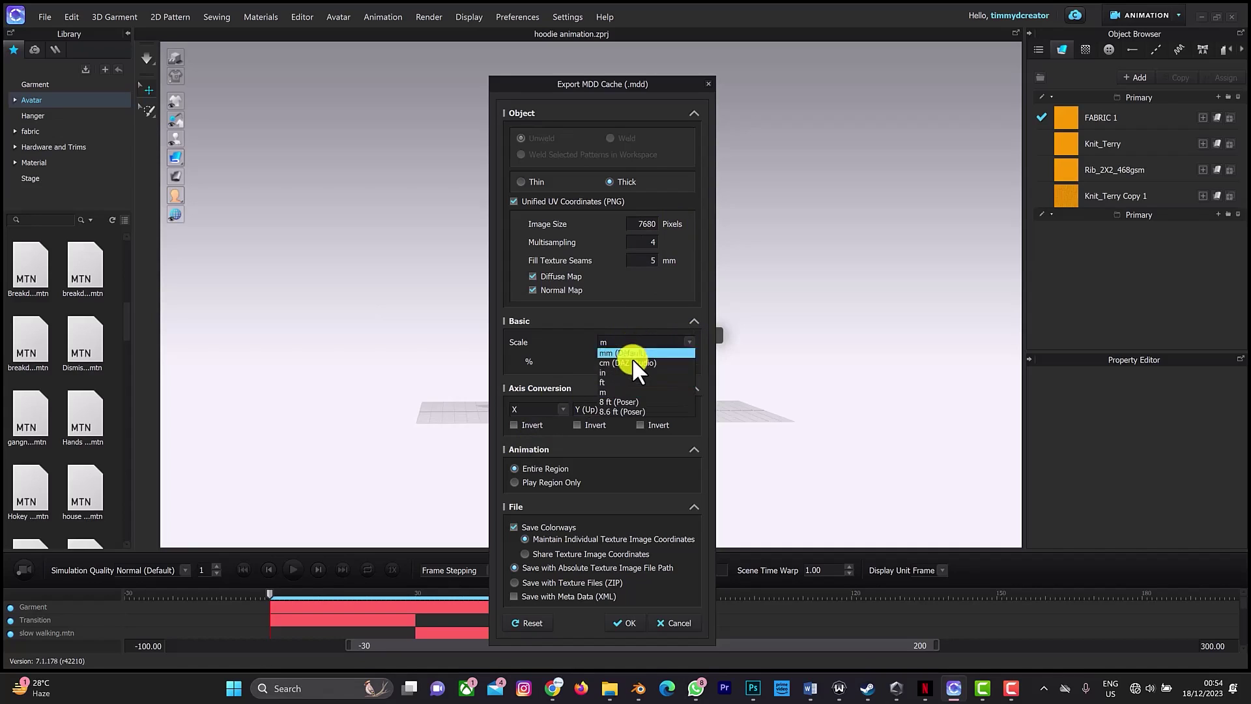
{"action": "left_click", "coordinate": [589, 342]}
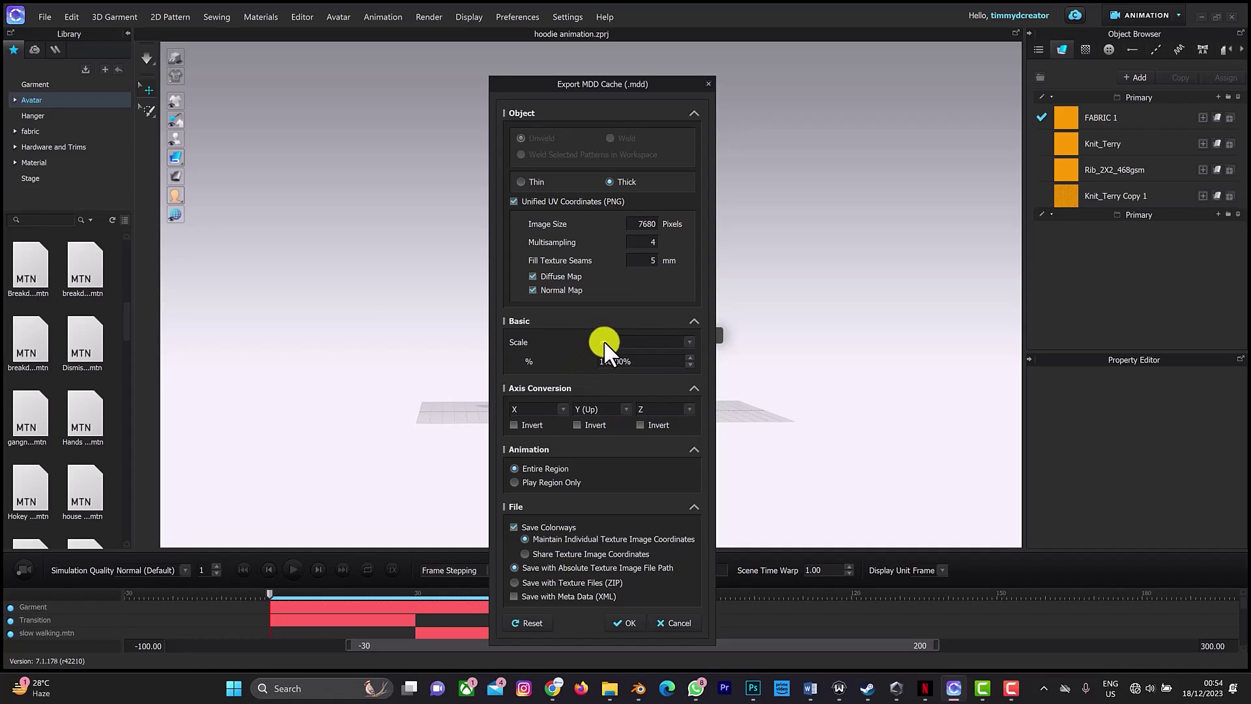
- Turn Save Colorways off and cancel the MDD cache export
{"action": "left_click", "coordinate": [513, 527]}
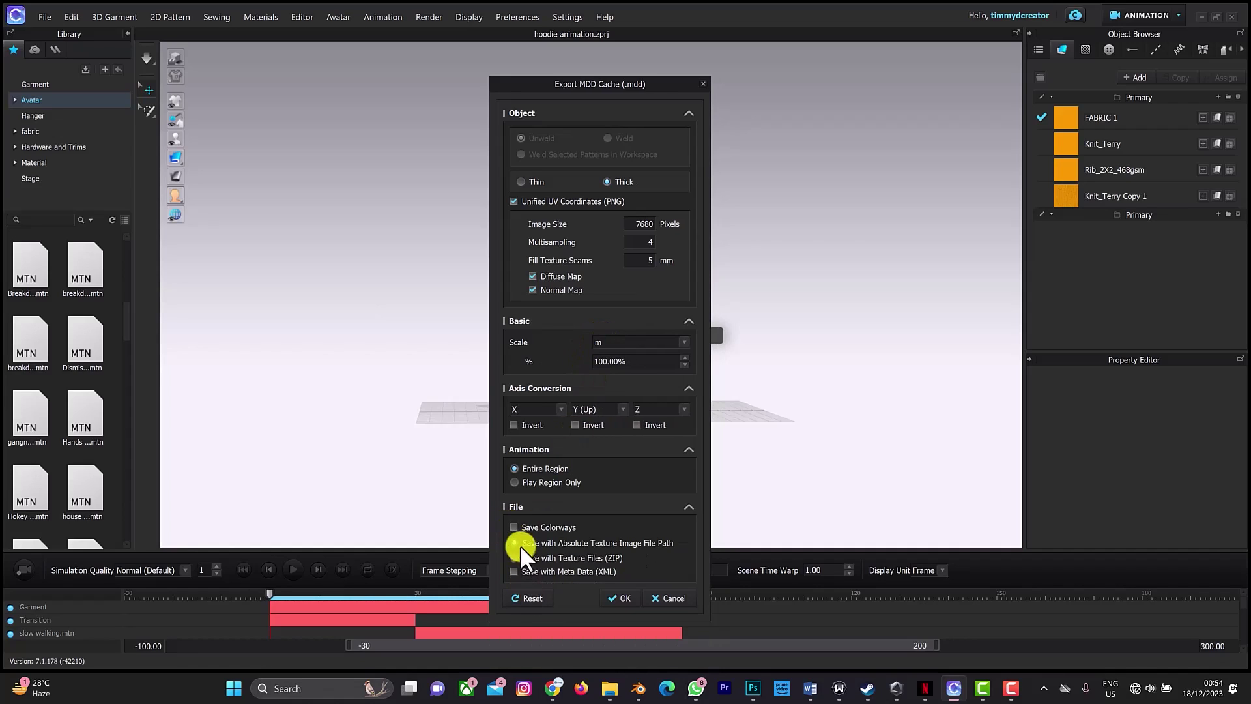
{"action": "left_click", "coordinate": [514, 524]}
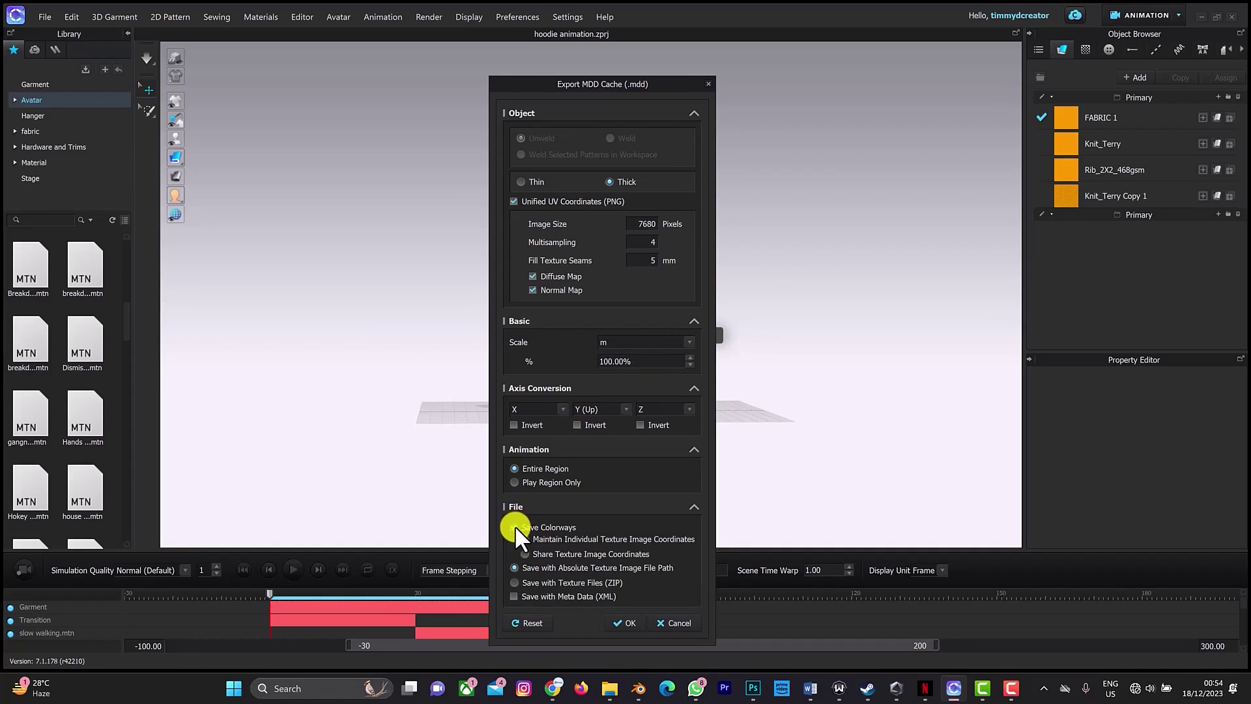
{"action": "left_click", "coordinate": [515, 525]}
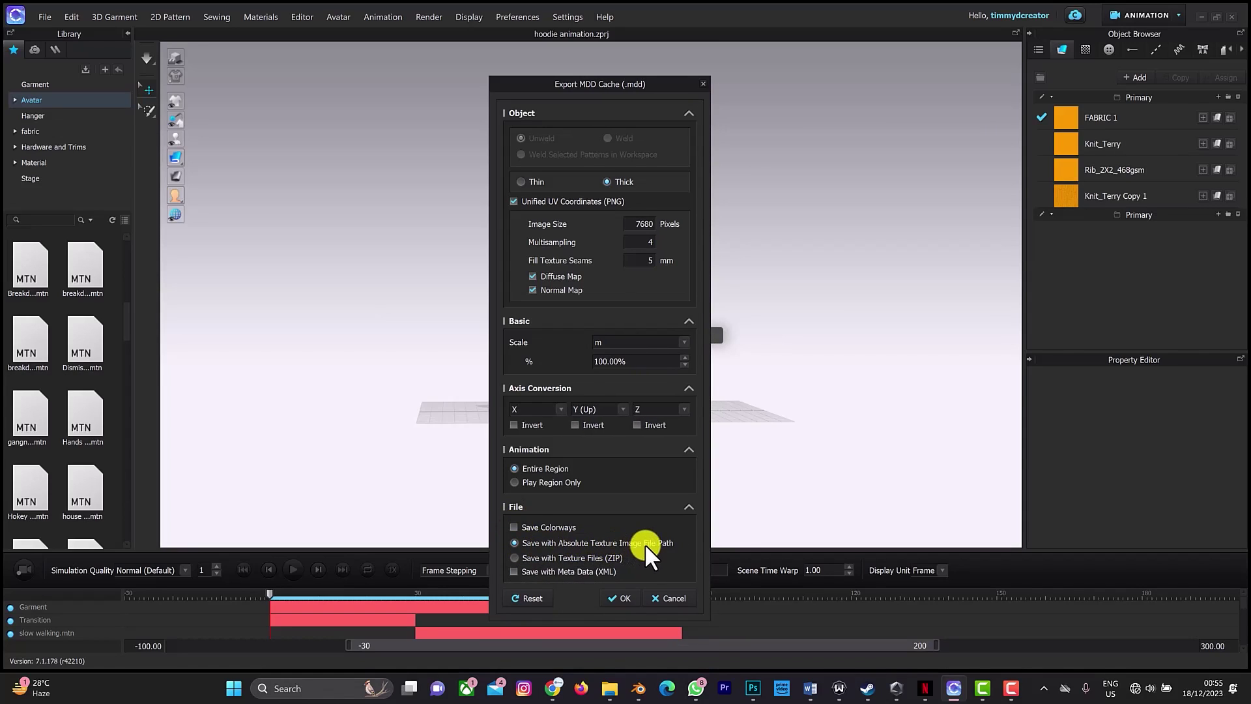
{"action": "left_click", "coordinate": [659, 594]}
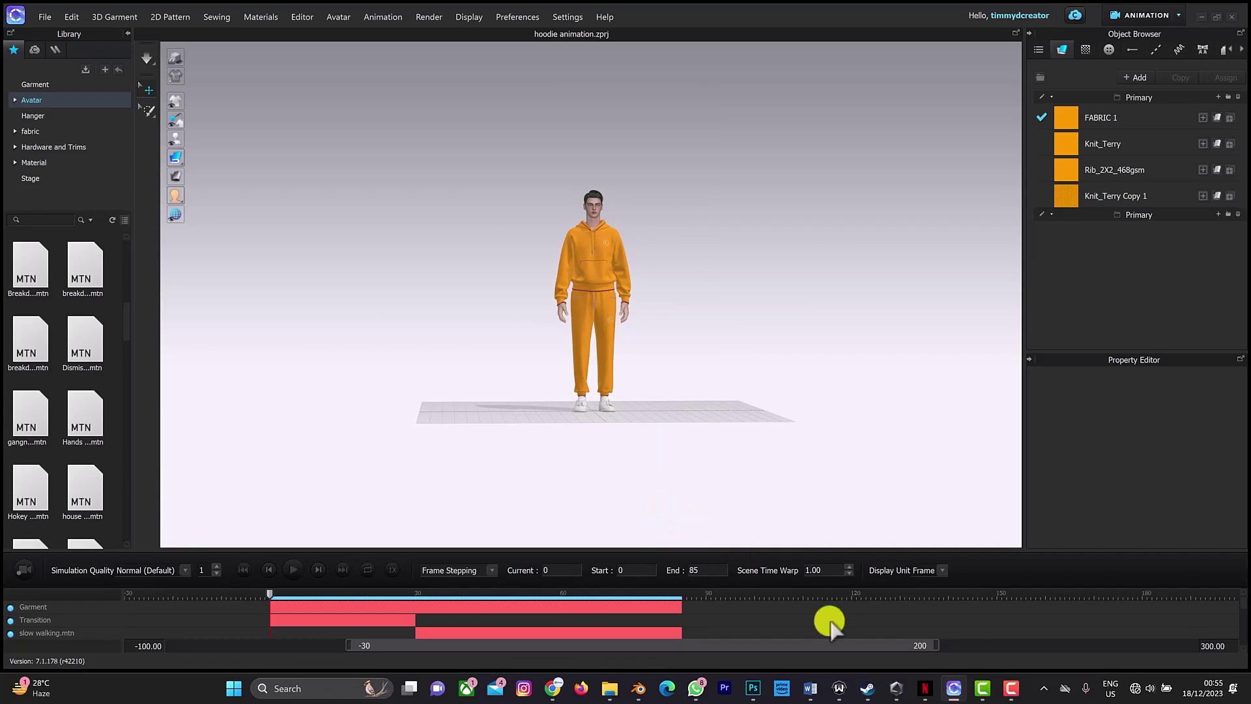
- Back in Blender, zoom out and start a new General scene from the New File menu
{"action": "mouse_move", "coordinate": [952, 691]}
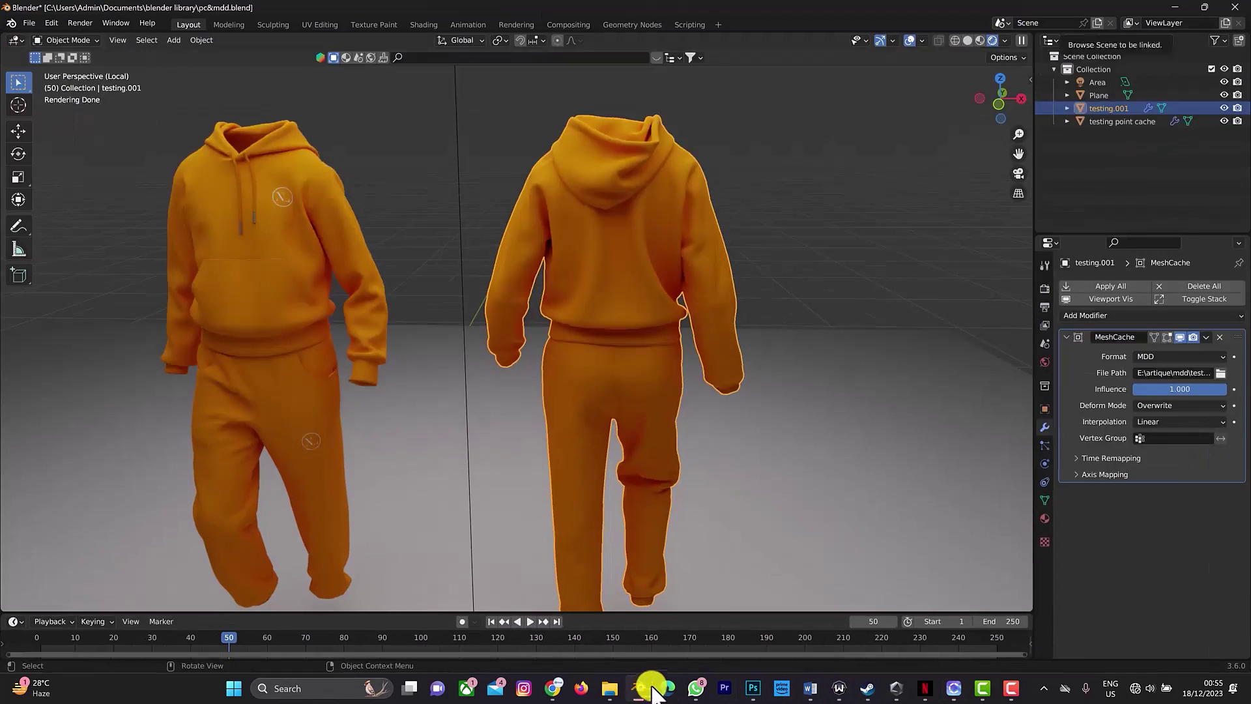
{"action": "scroll", "coordinate": [647, 521], "scroll_direction": "down", "scroll_amount": 5}
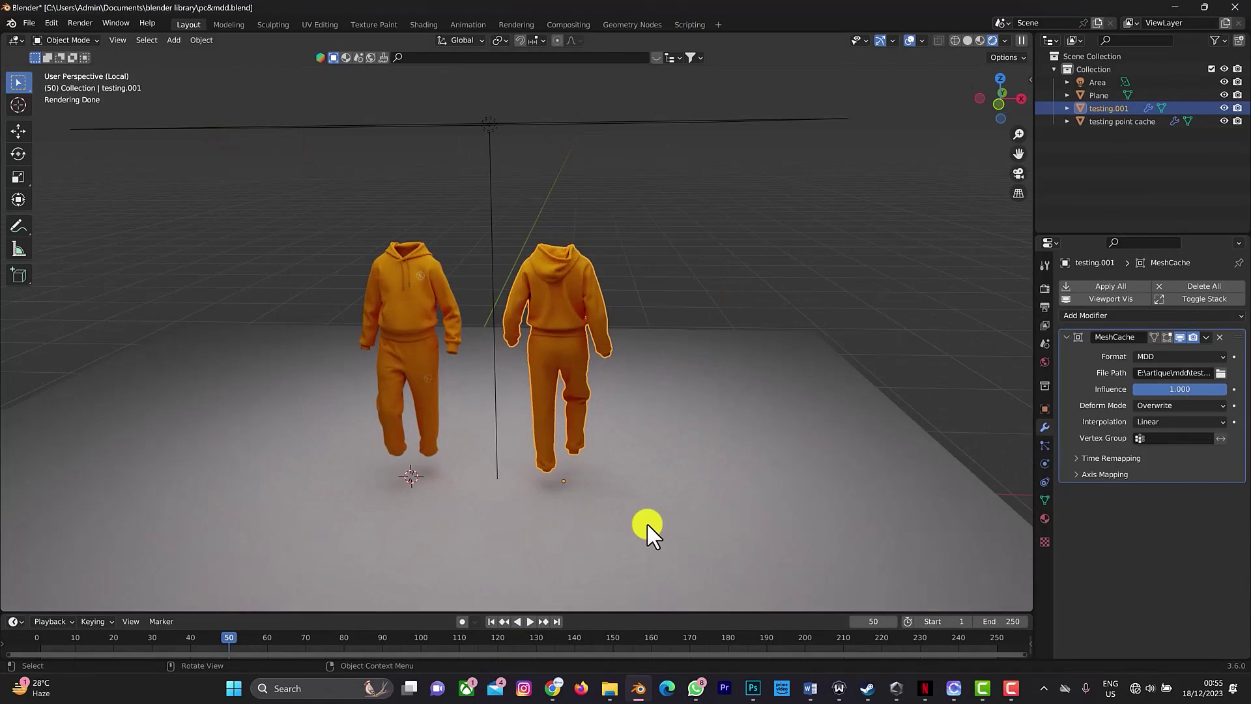
{"action": "key", "text": "F4"}
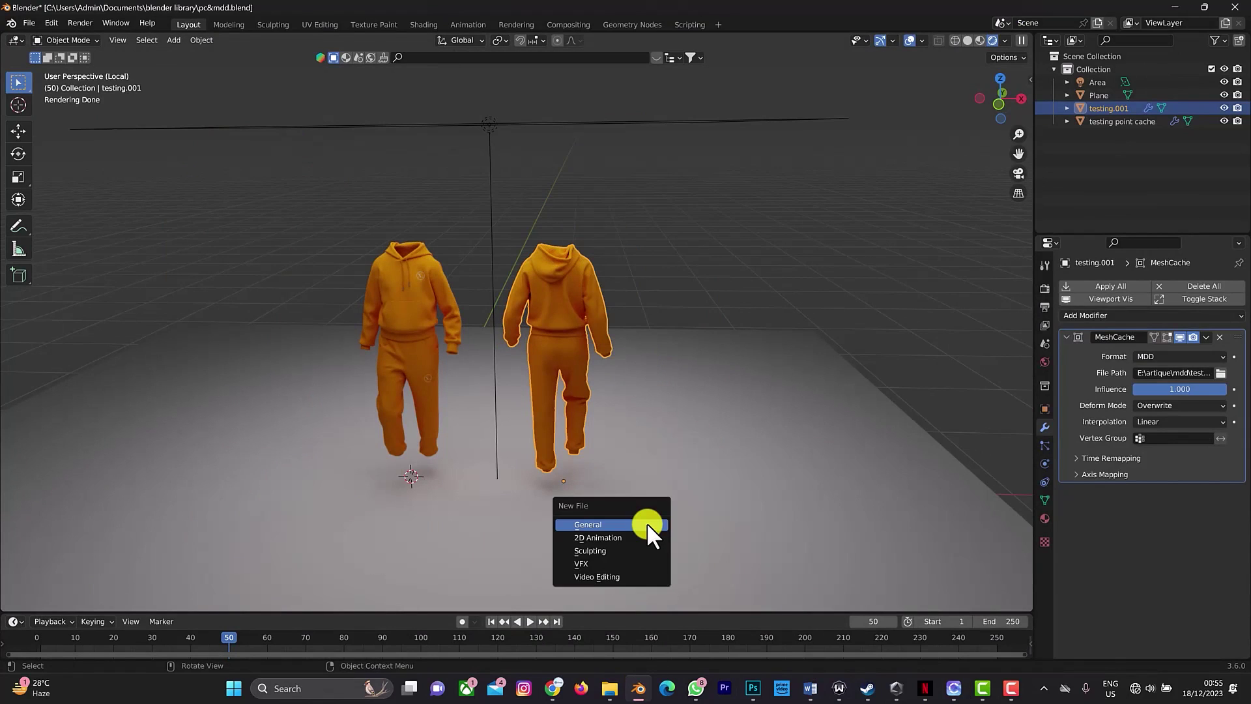
{"action": "key", "text": "alt+F4"}
- Discard the old scene without saving and start a legacy Wavefront (.obj) import
{"action": "left_click", "coordinate": [674, 370]}
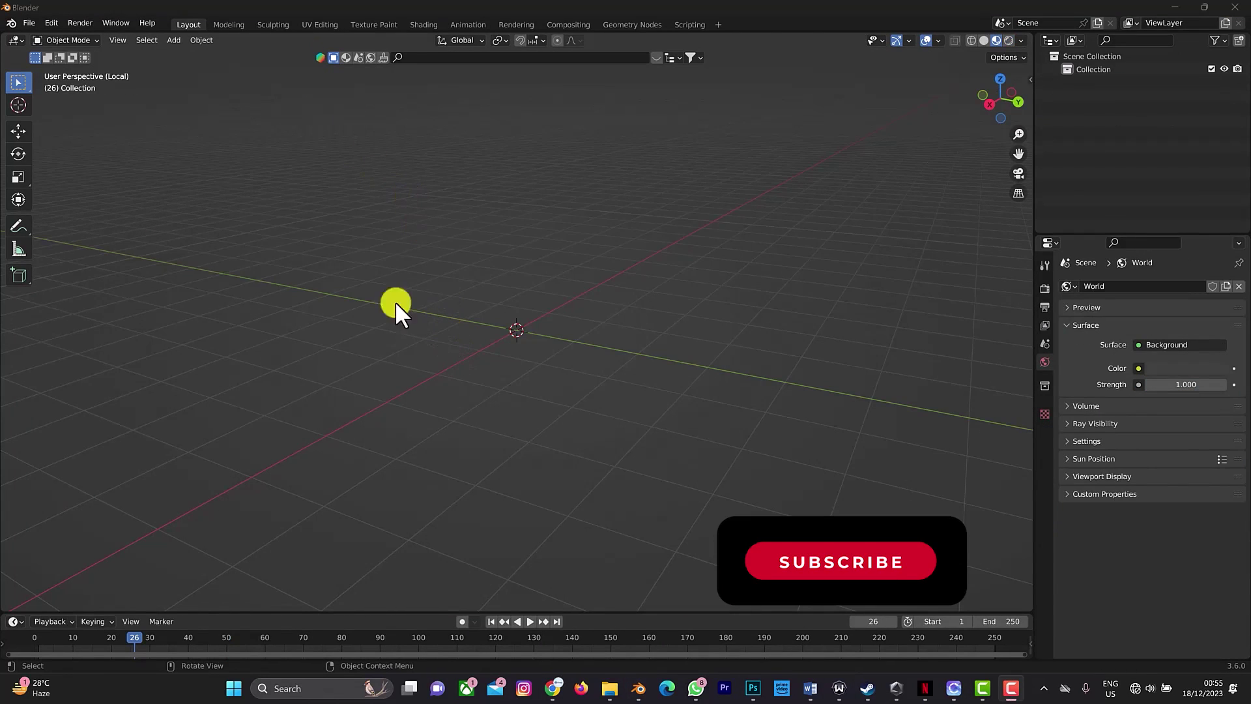
{"action": "left_click", "coordinate": [30, 22]}
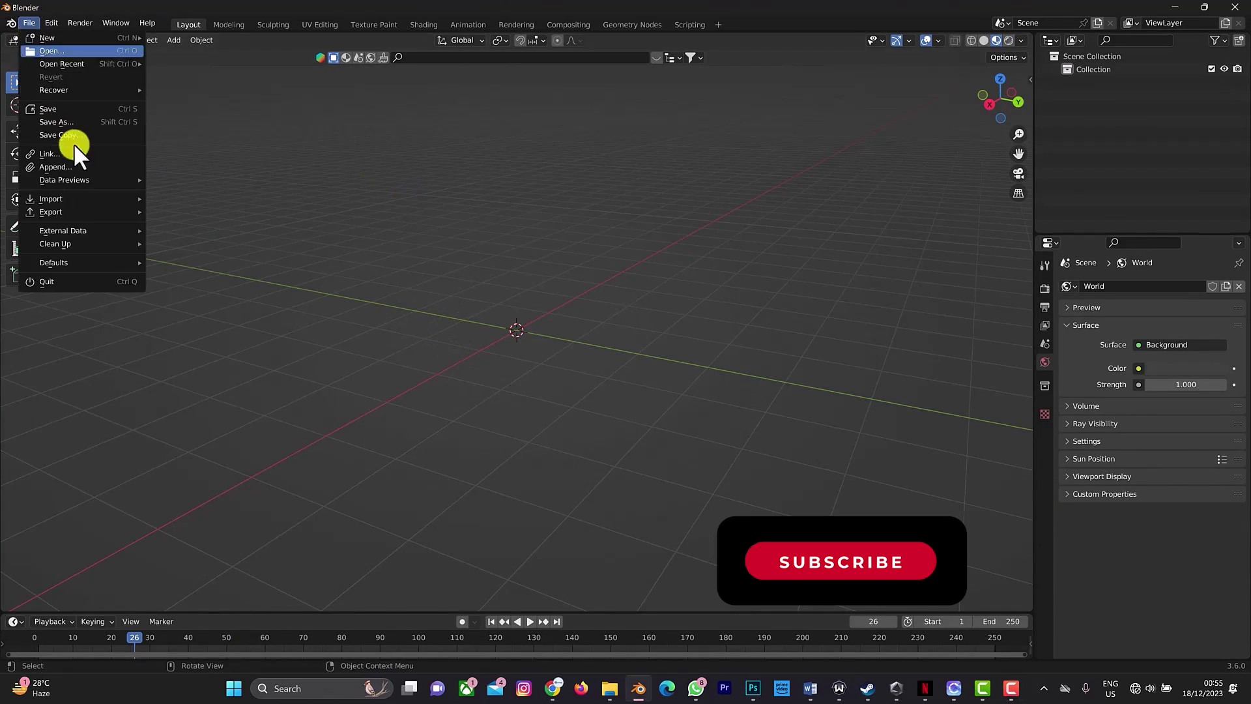
{"action": "mouse_move", "coordinate": [69, 196]}
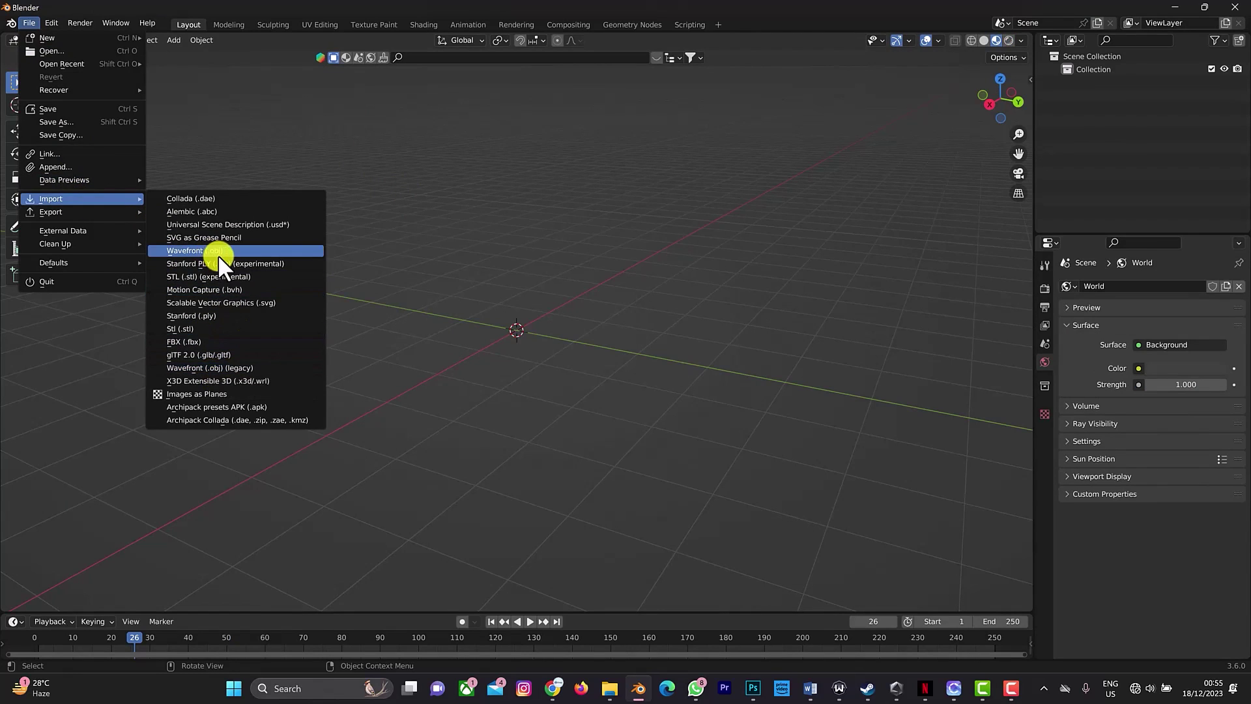
{"action": "left_click", "coordinate": [204, 369]}
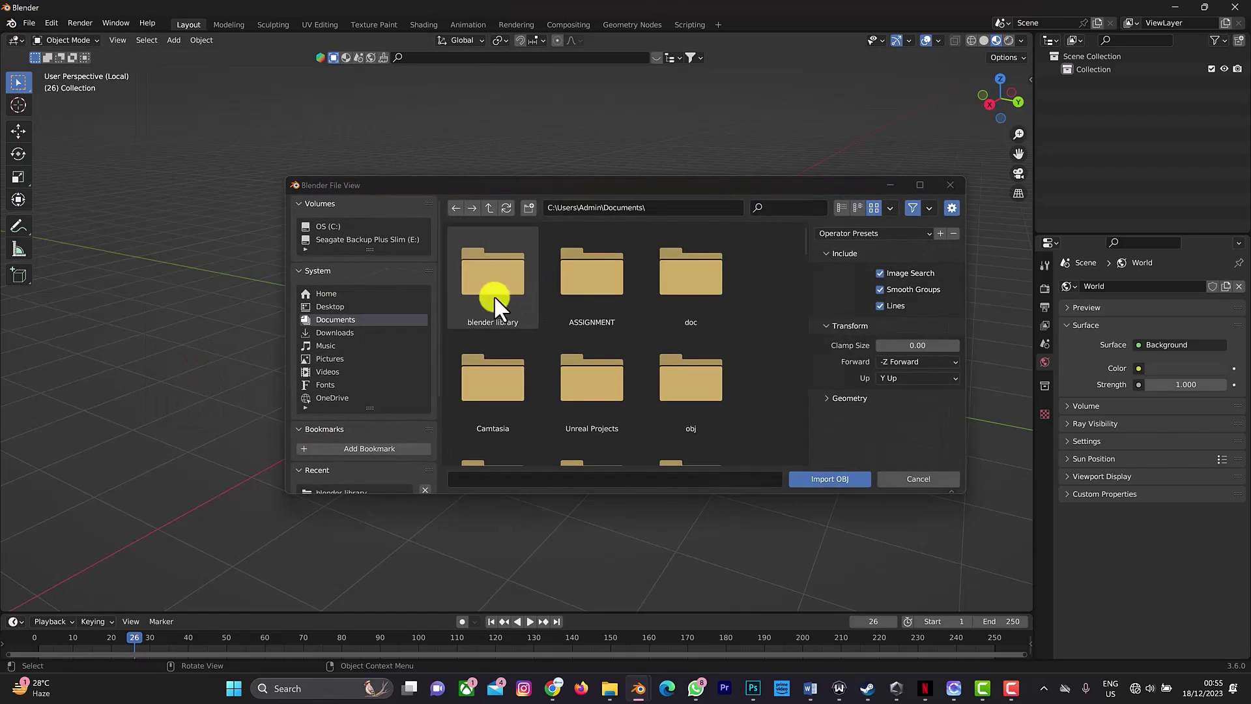
- Import testing.obj from E:\artique\mdd with Keep Vert Order enabled
{"action": "left_click", "coordinate": [392, 238]}
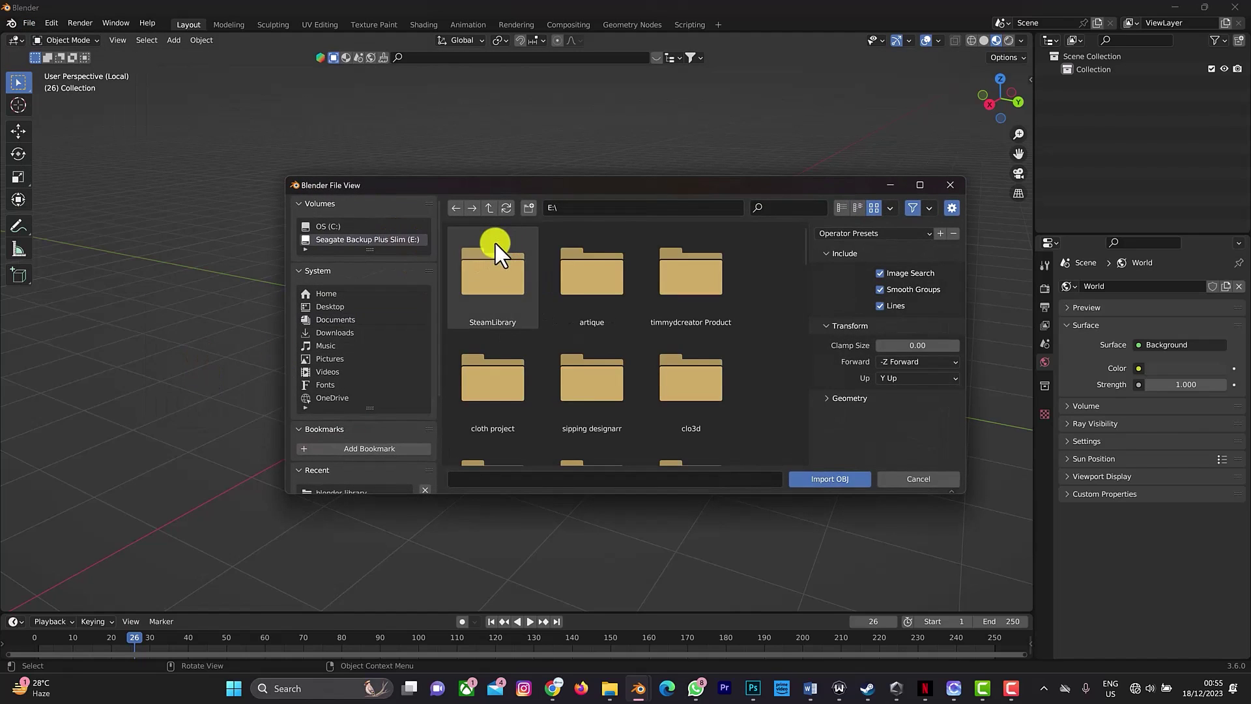
{"action": "double_click", "coordinate": [598, 287]}
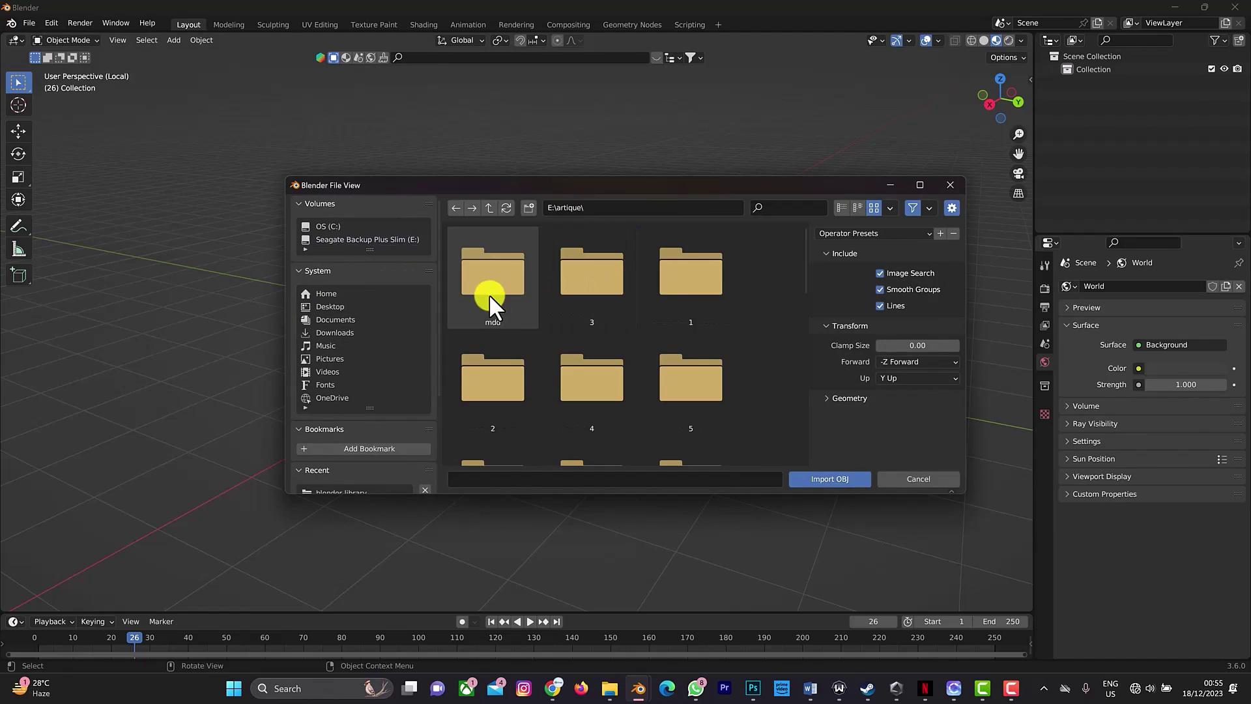
{"action": "double_click", "coordinate": [488, 294]}
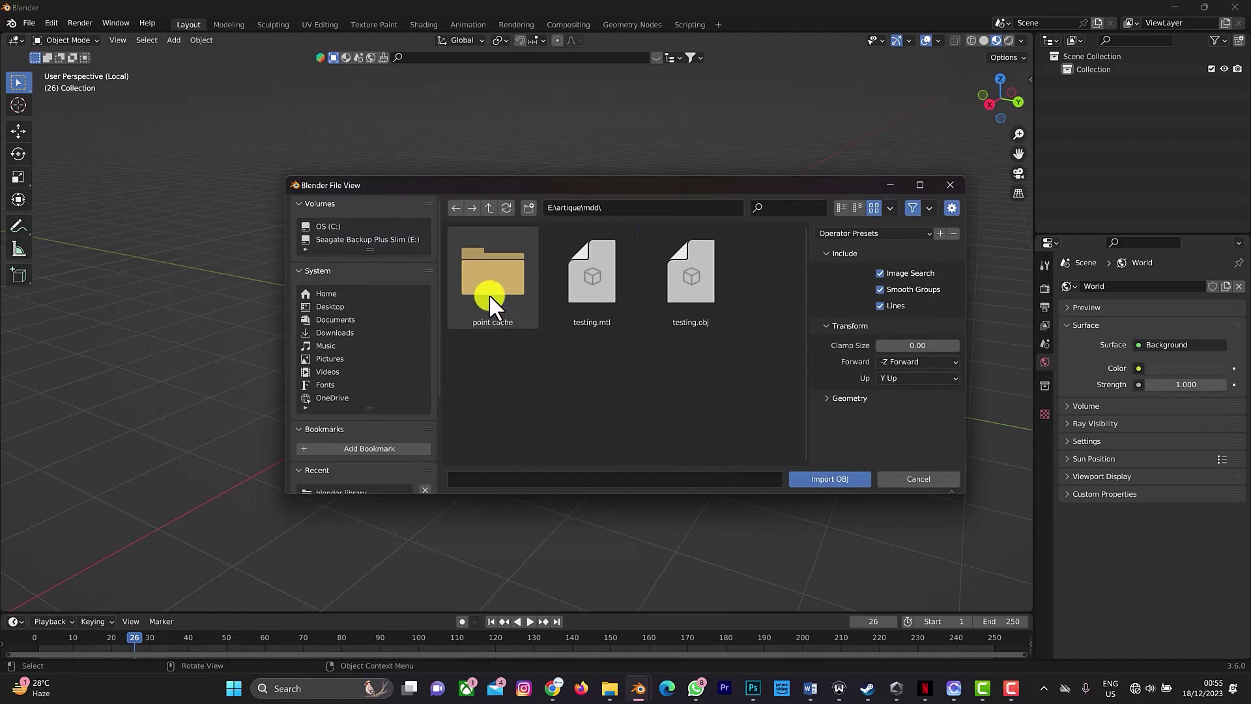
{"action": "left_click", "coordinate": [696, 305]}
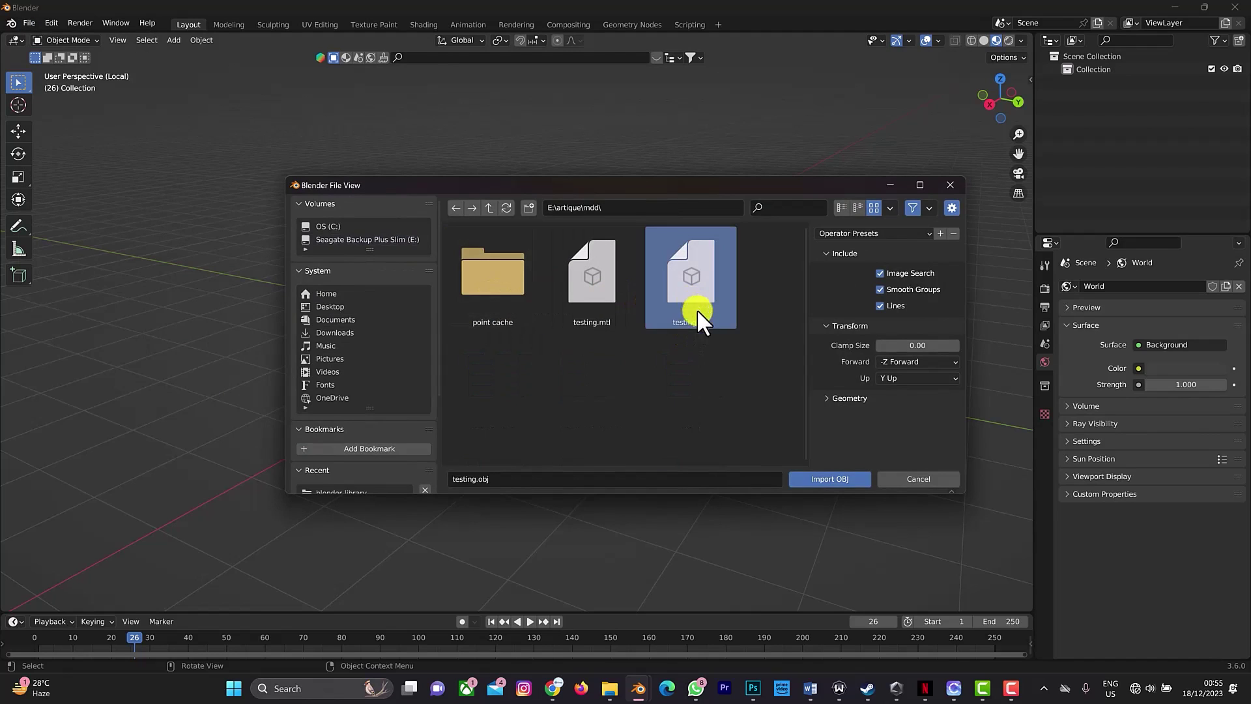
{"action": "left_click", "coordinate": [828, 398]}
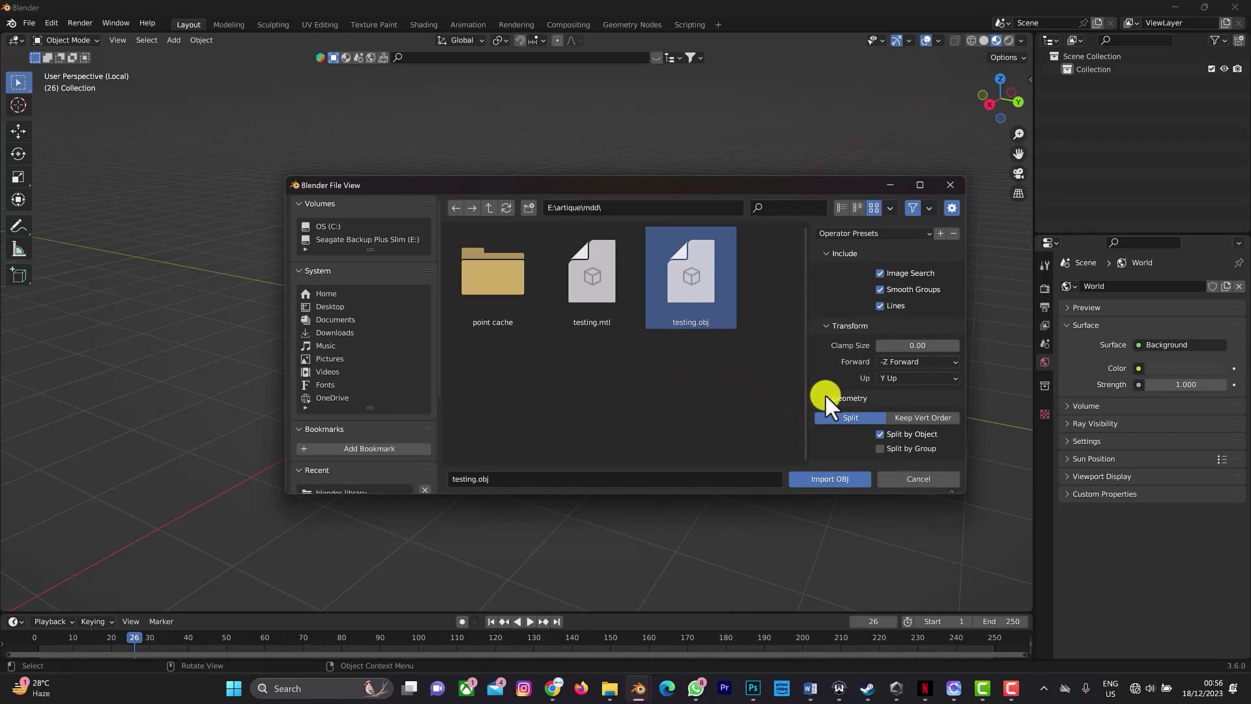
{"action": "left_click", "coordinate": [910, 419]}
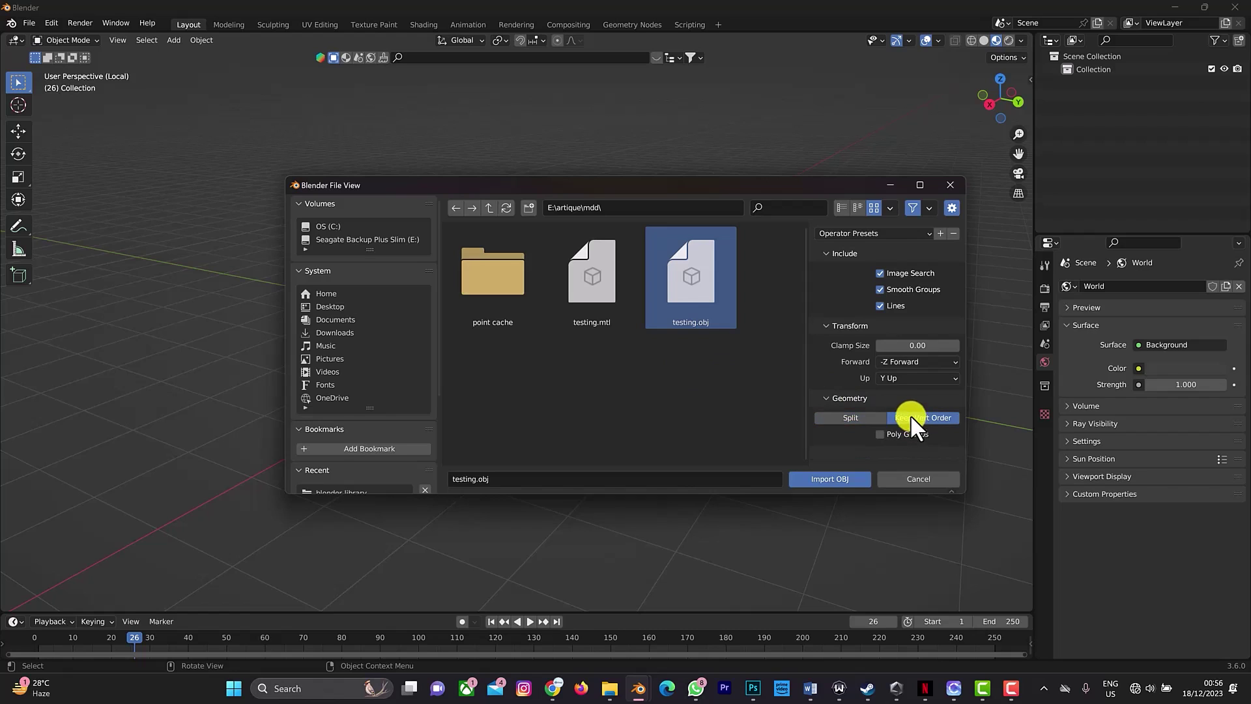
{"action": "left_click", "coordinate": [843, 476]}
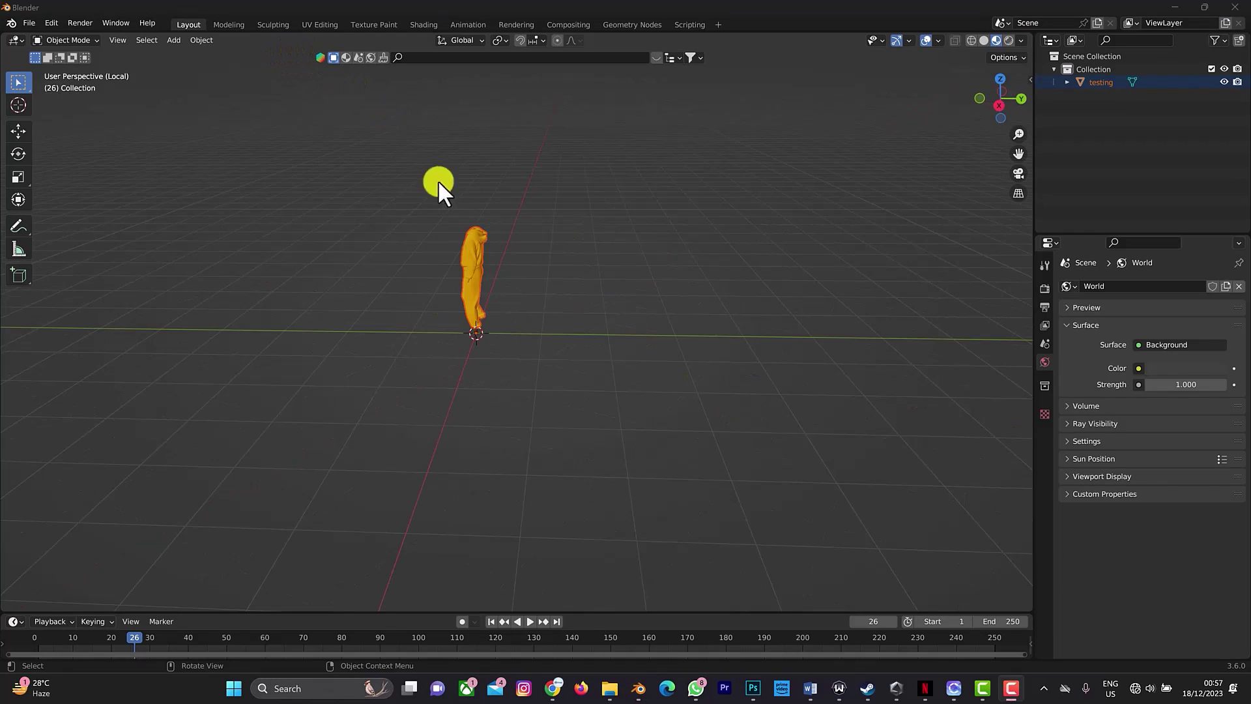
- Face the testing tracksuit front-on, jump the timeline to frame 1, and select the tracksuit
{"action": "middle_click_drag", "start_coordinate": [457, 216], "coordinate": [448, 193]}
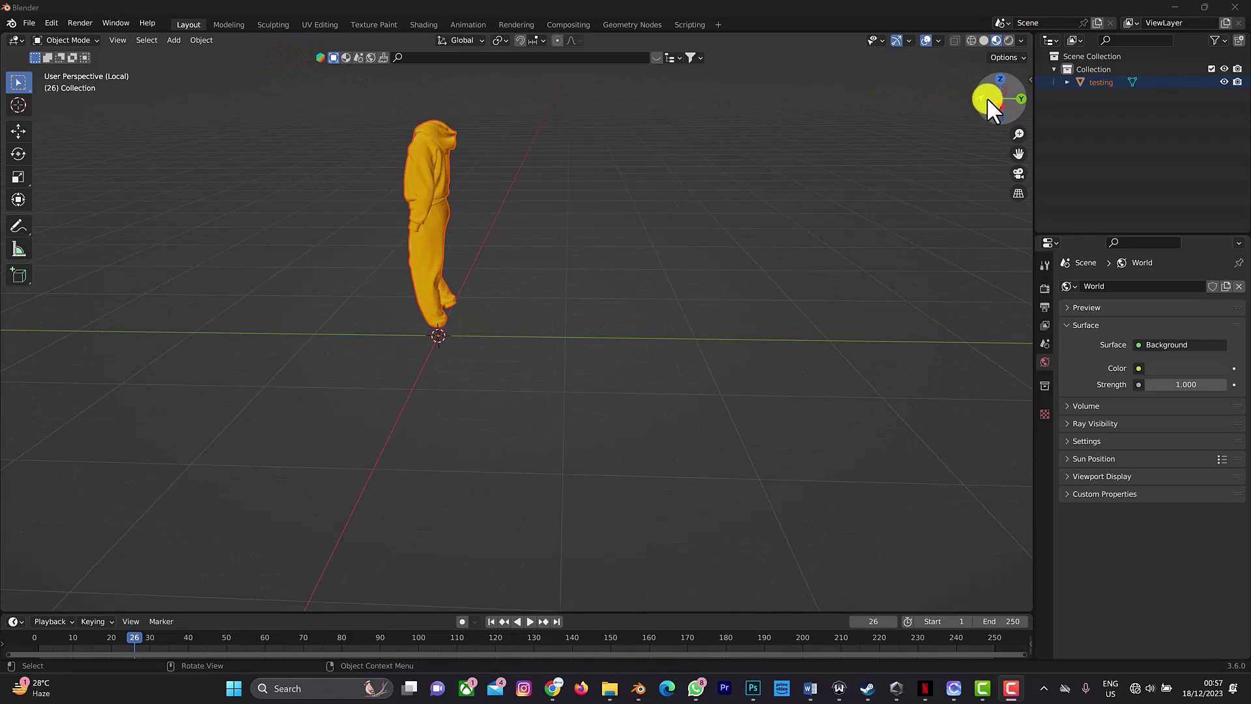
{"action": "left_click_drag", "start_coordinate": [986, 96], "coordinate": [121, 89]}
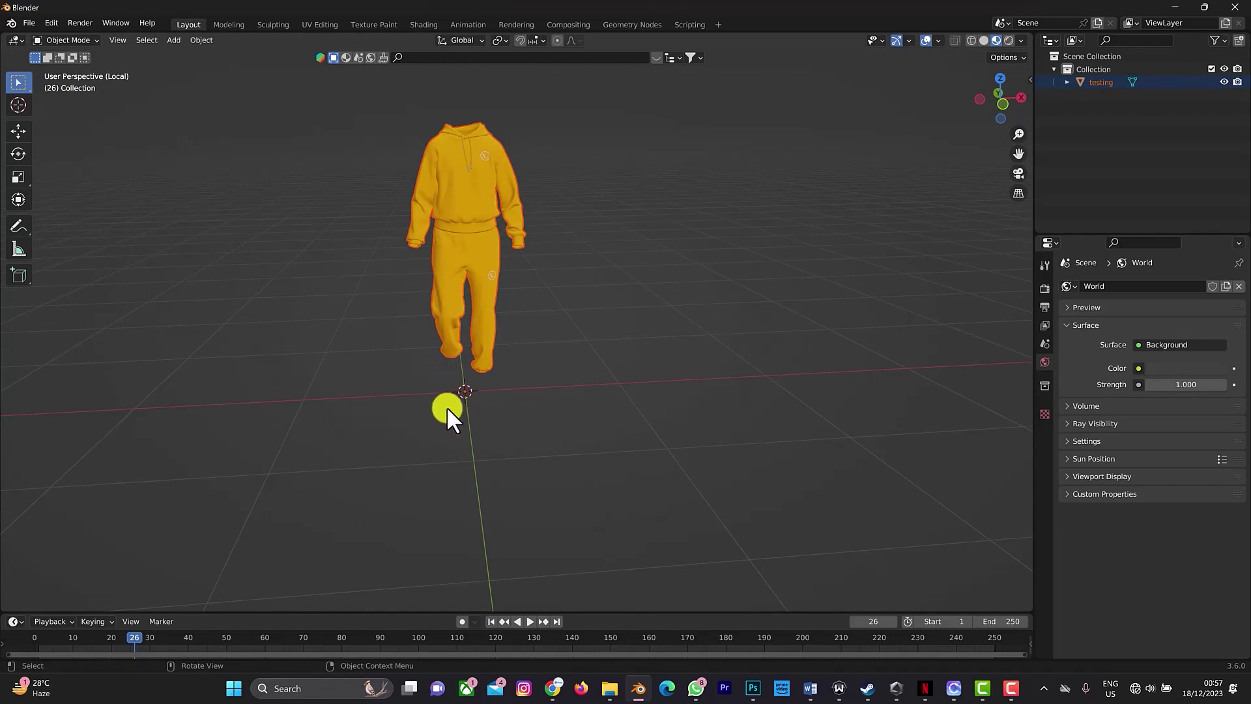
{"action": "left_click", "coordinate": [491, 622]}
{"action": "left_click", "coordinate": [459, 197]}
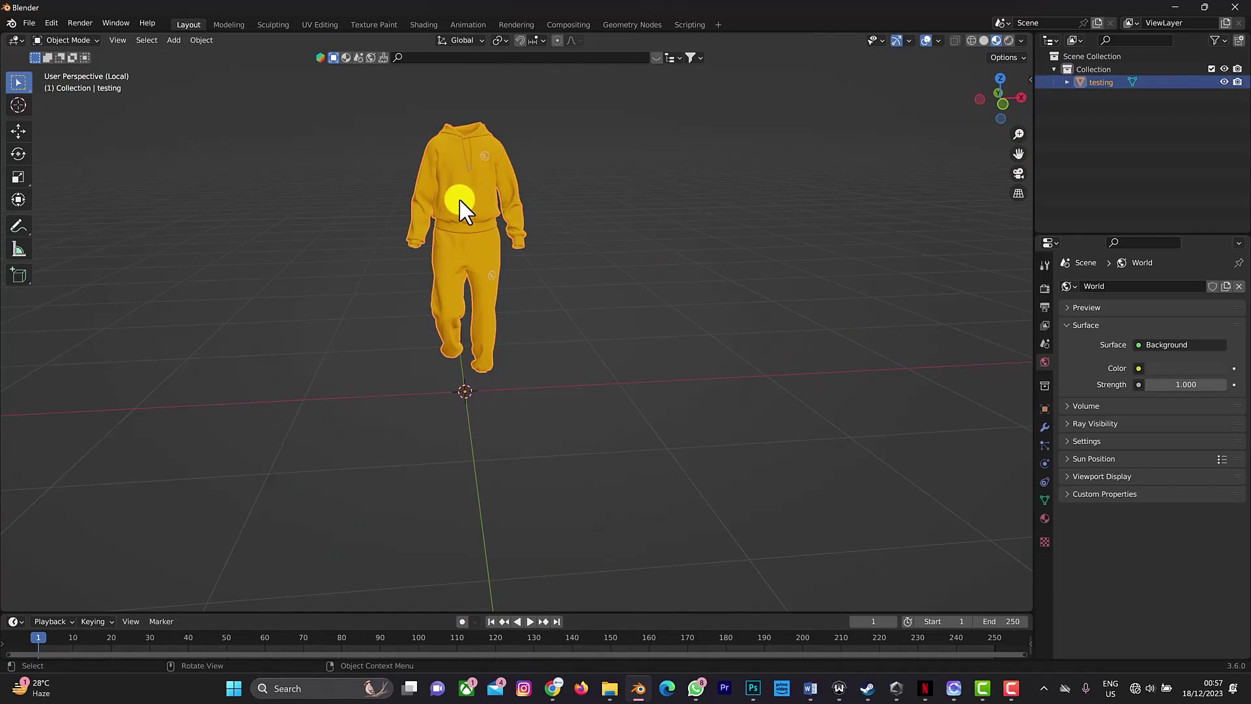
- Add a Mesh Cache modifier in MDD format to the tracksuit and zoom in on it
{"action": "left_click", "coordinate": [1045, 428]}
{"action": "left_click", "coordinate": [1105, 287]}
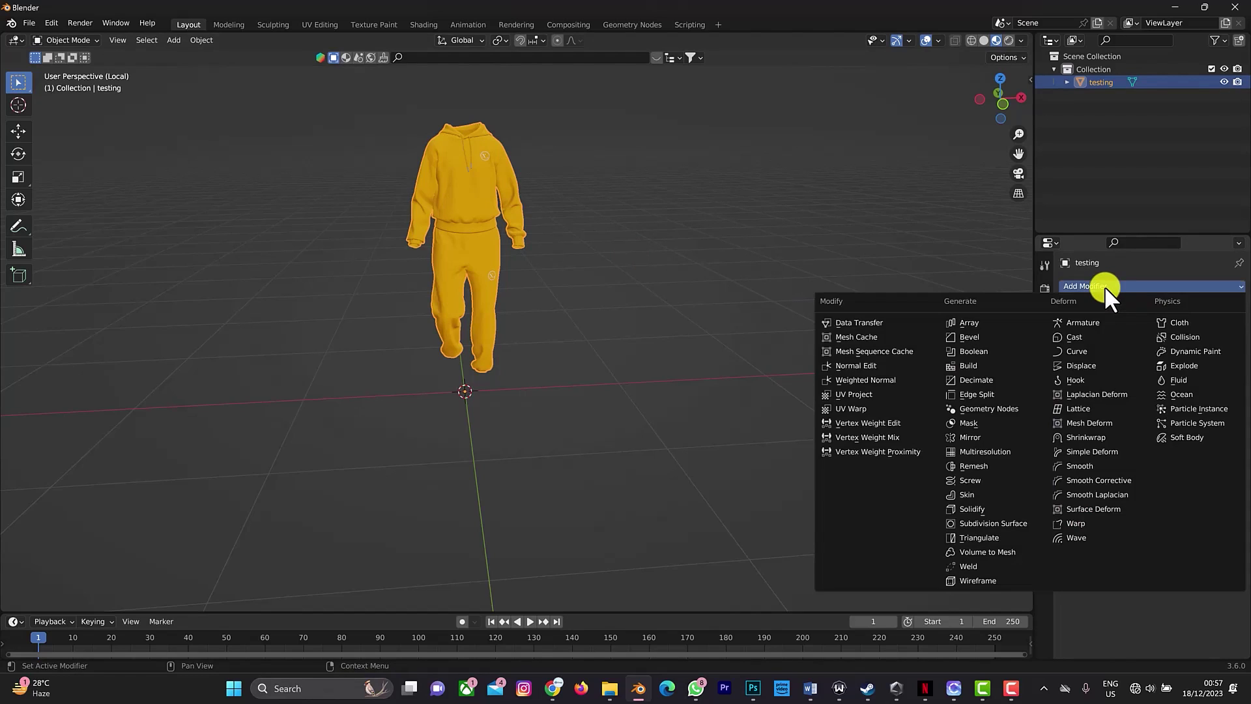
{"action": "left_click", "coordinate": [854, 337]}
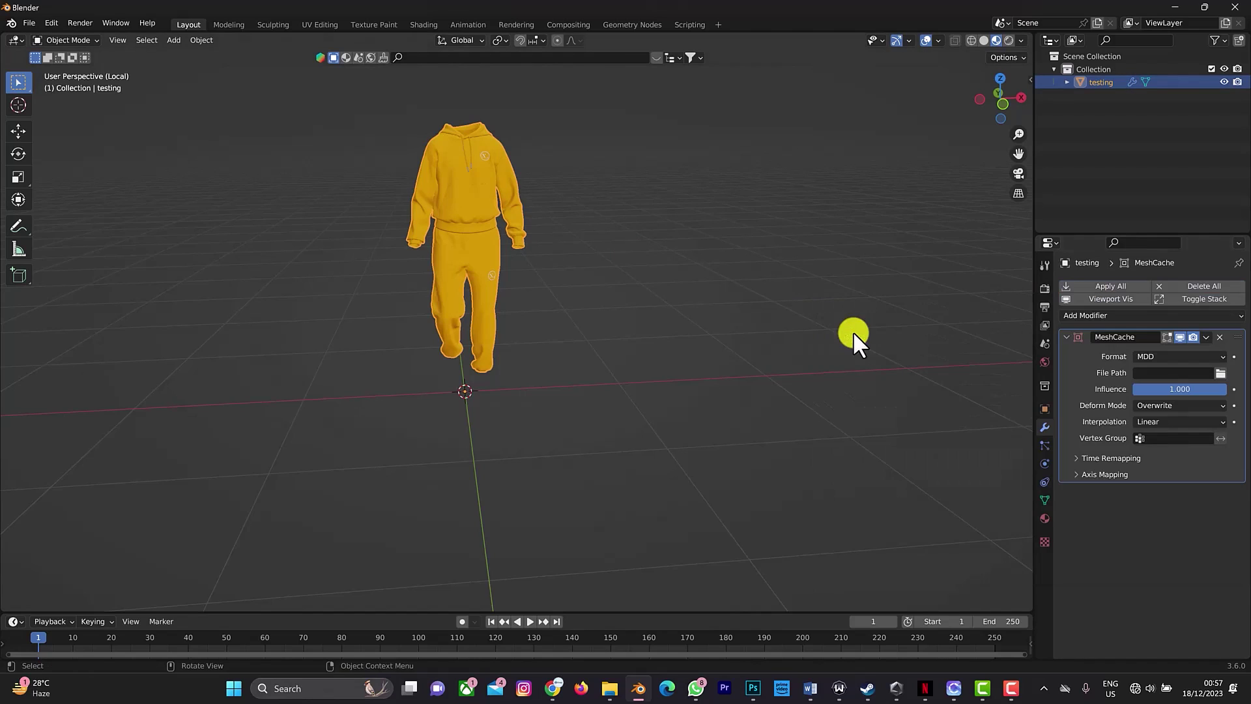
{"action": "left_click", "coordinate": [1167, 358]}
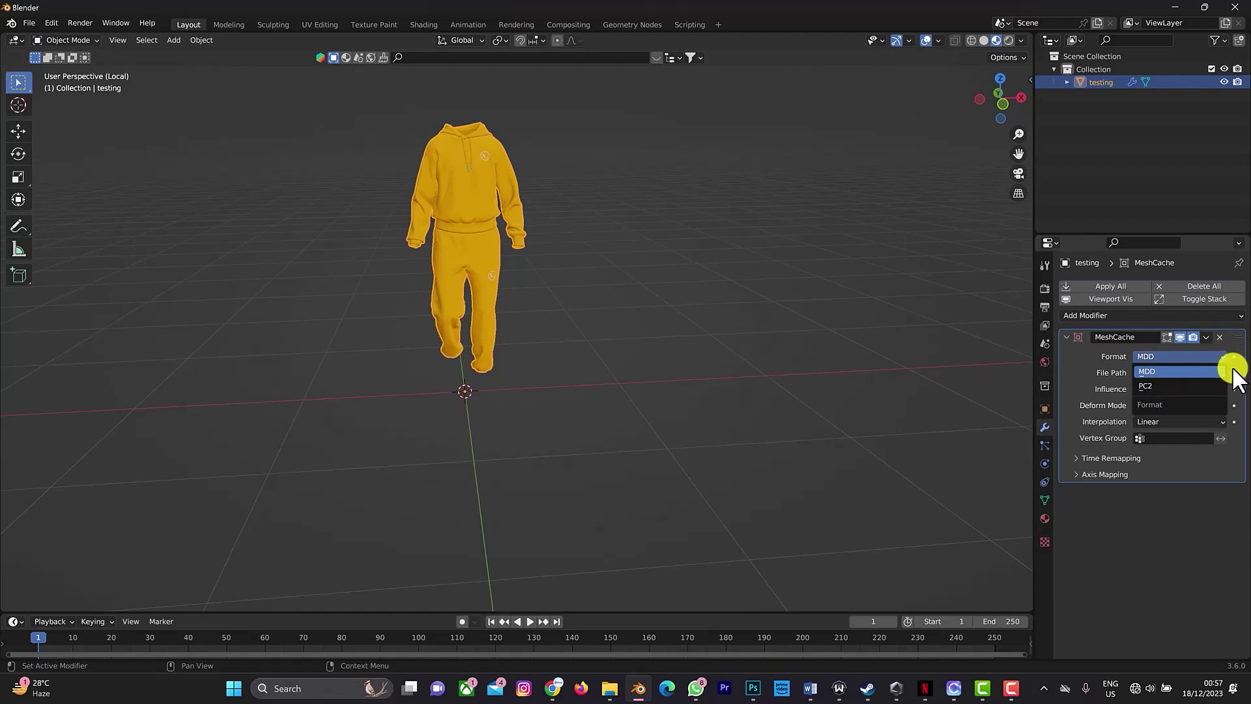
{"action": "left_click", "coordinate": [1211, 374]}
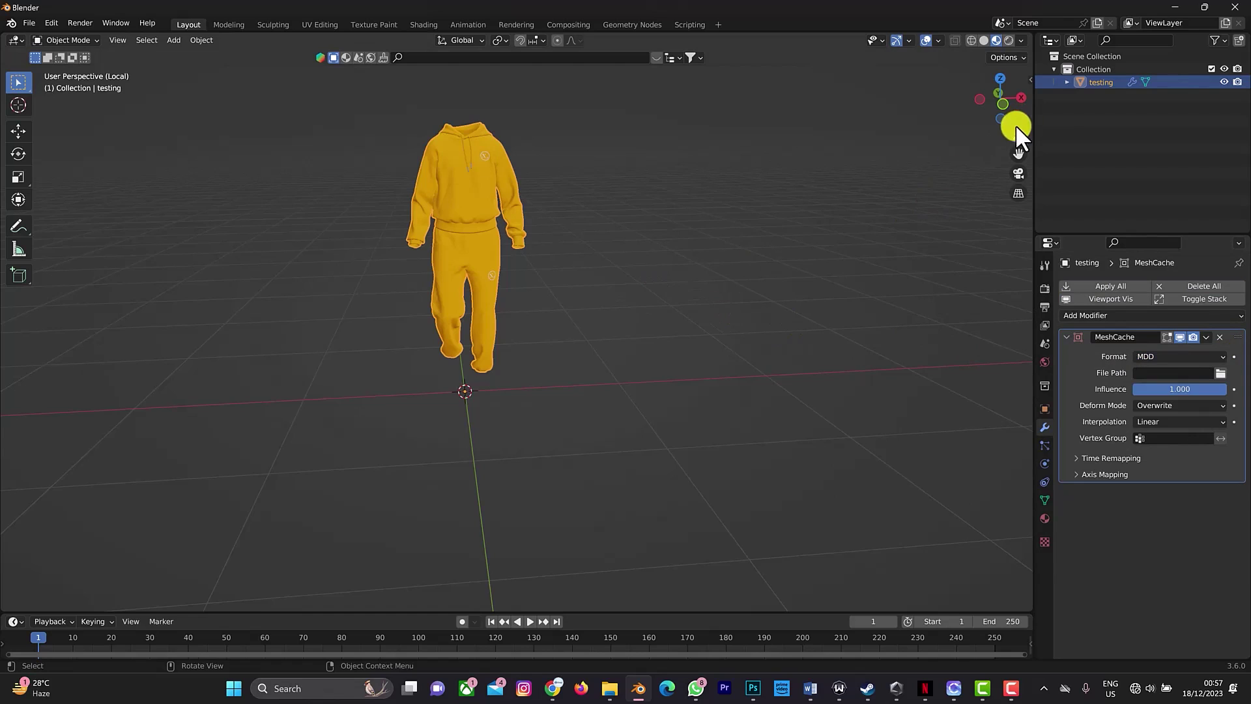
{"action": "left_click_drag", "start_coordinate": [1019, 134], "coordinate": [655, 170]}
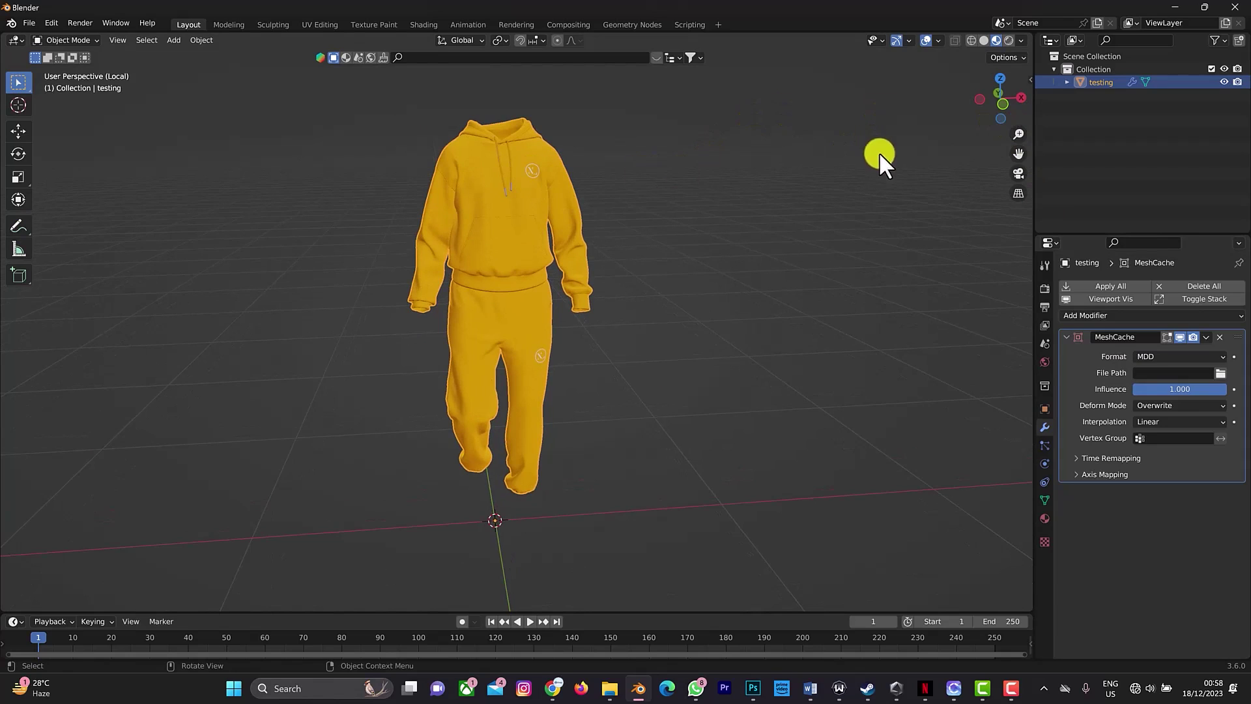
{"action": "left_click_drag", "start_coordinate": [1016, 135], "coordinate": [982, 148]}
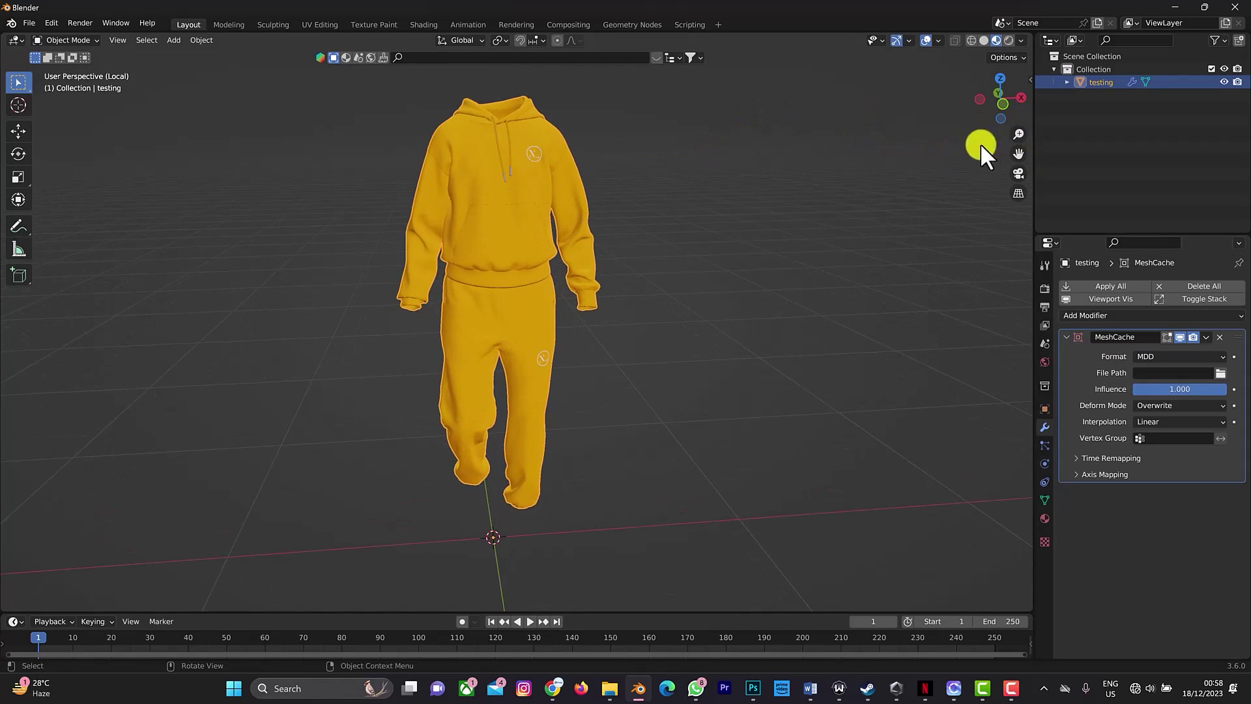
- Set the MeshCache file path to testing.mdd in E:\artique\mdd
{"action": "left_click", "coordinate": [1220, 372]}
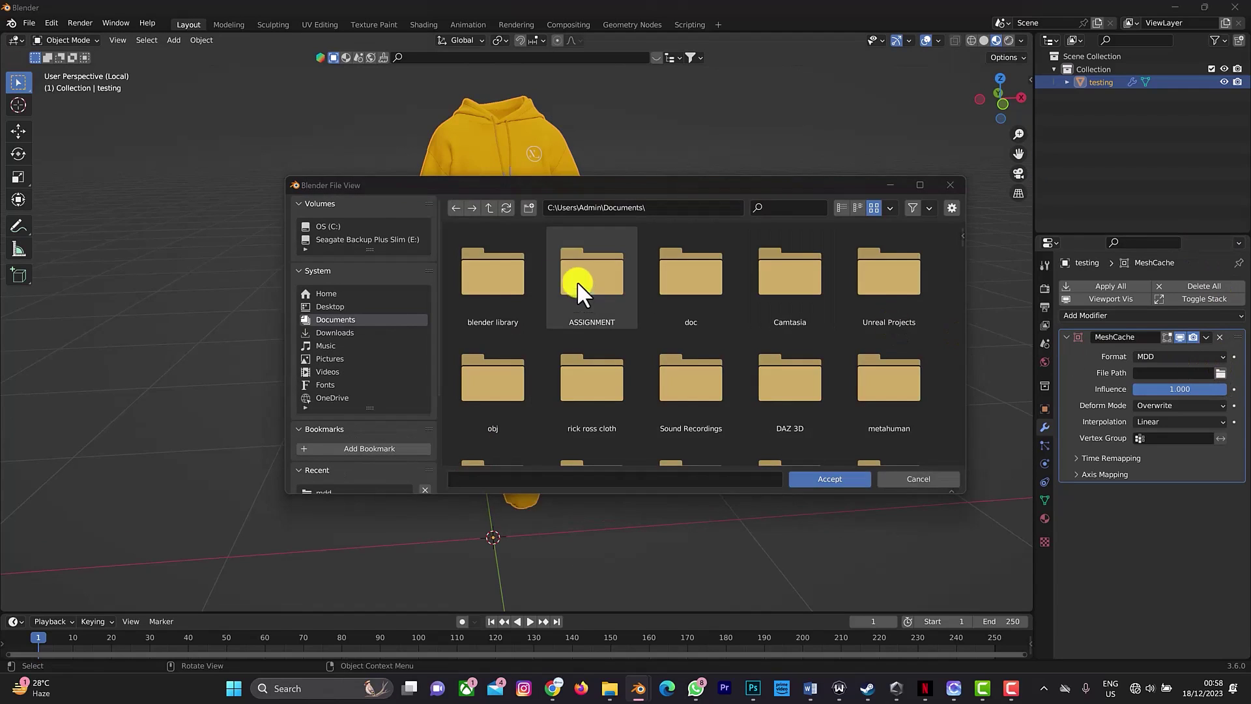
{"action": "left_click", "coordinate": [323, 239]}
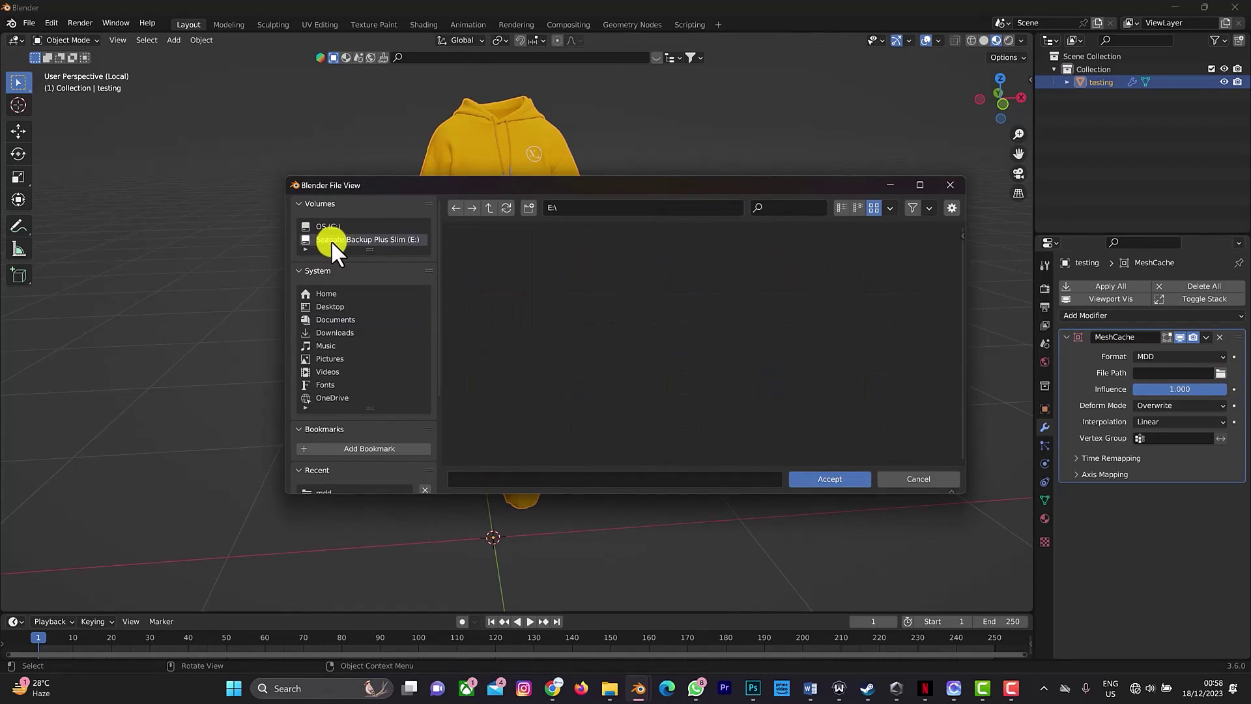
{"action": "double_click", "coordinate": [584, 296]}
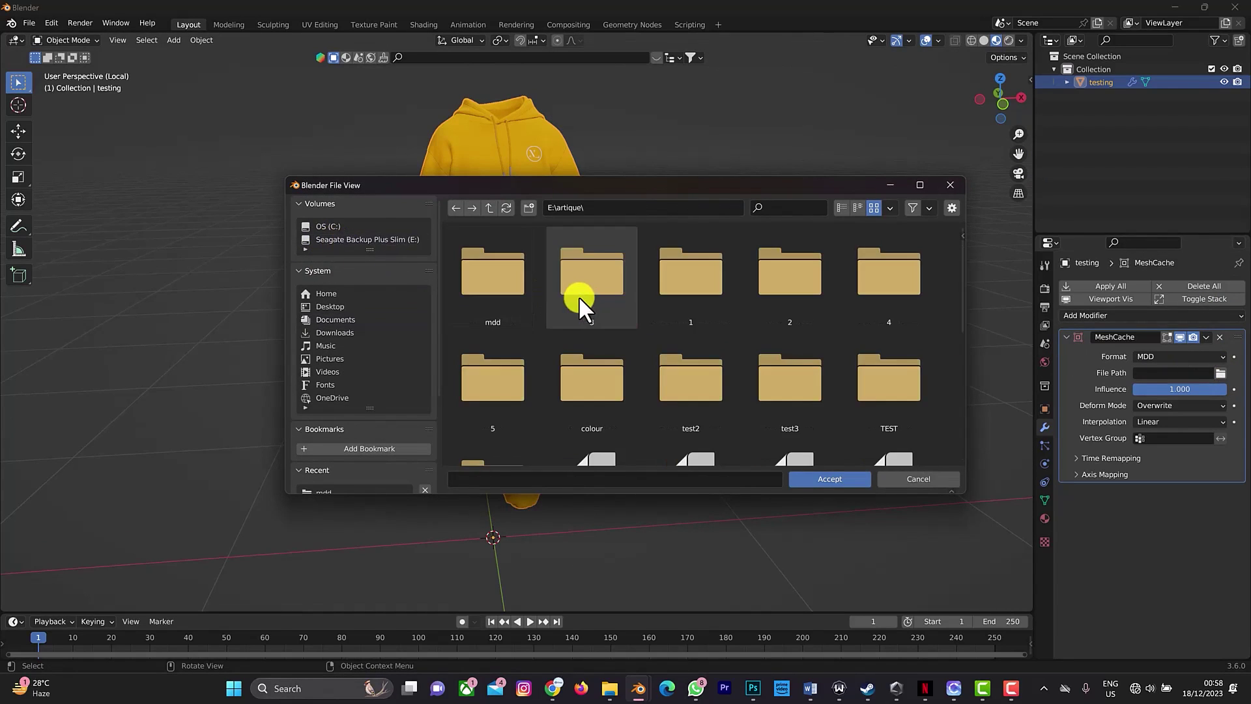
{"action": "double_click", "coordinate": [503, 298]}
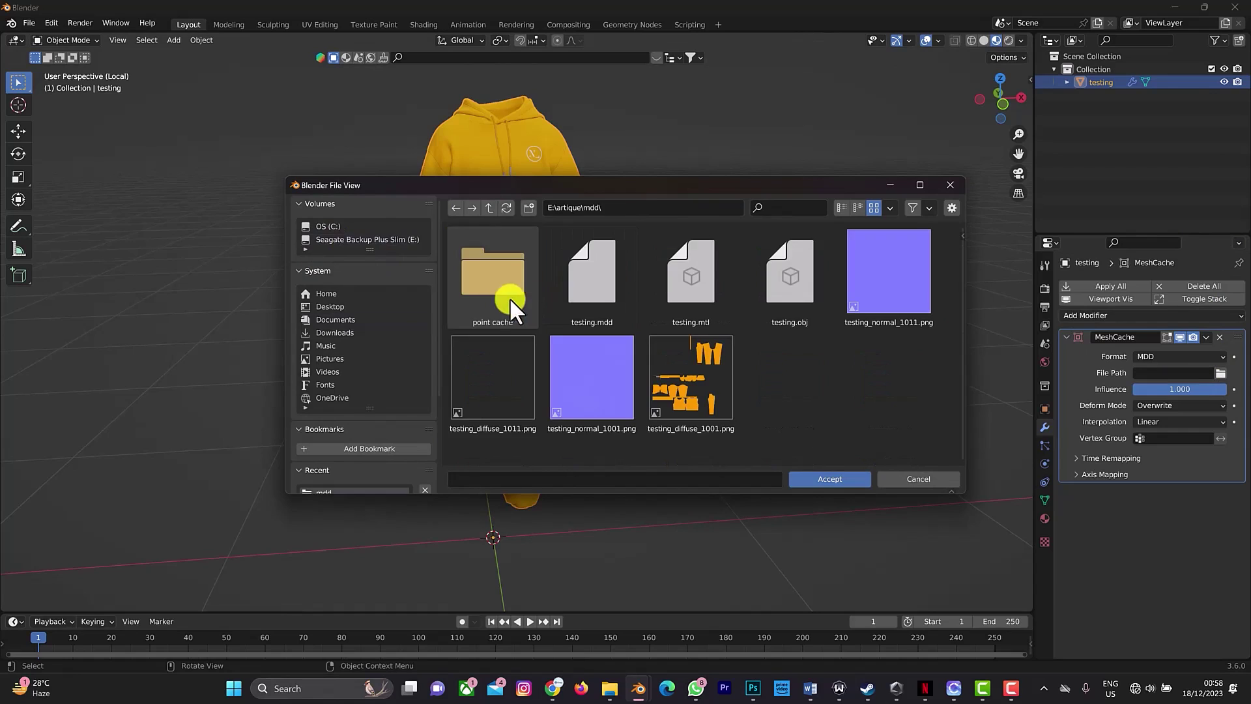
{"action": "left_click", "coordinate": [608, 318]}
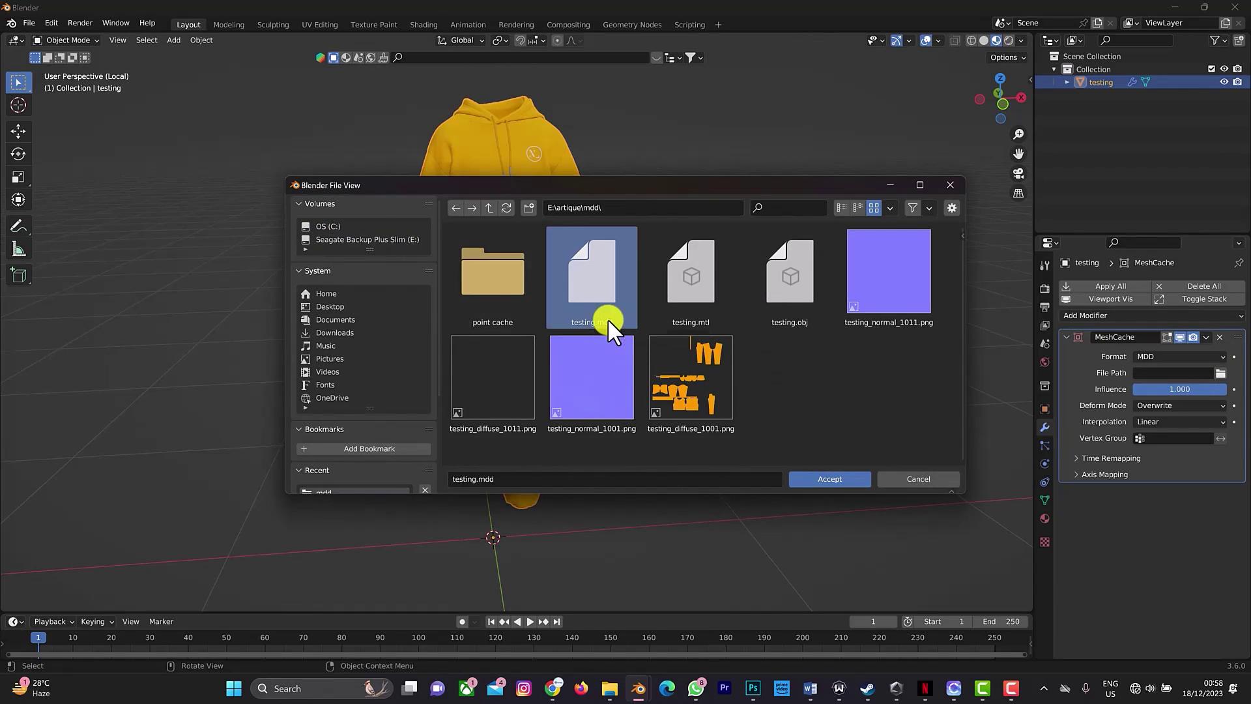
{"action": "left_click", "coordinate": [808, 477]}
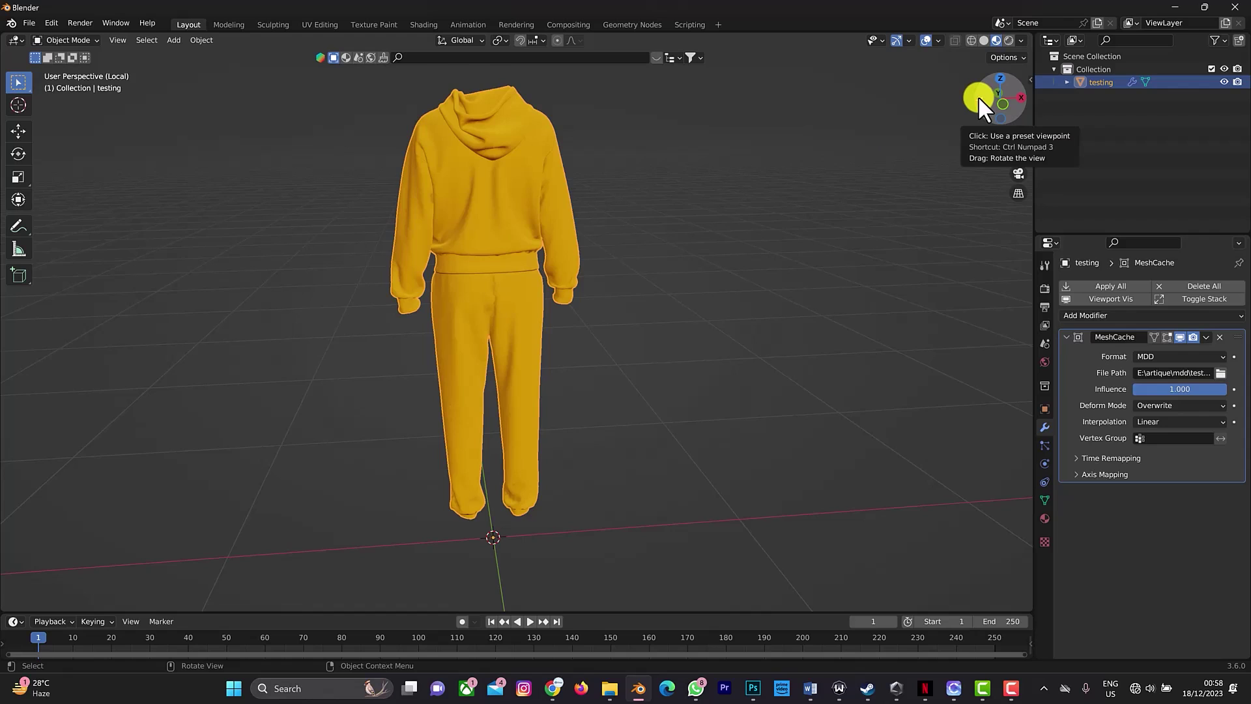
- Mirror the tracksuit with a scale of -1 along the global X axis so the logos flip sides
{"action": "left_click_drag", "start_coordinate": [979, 96], "coordinate": [221, 98]}
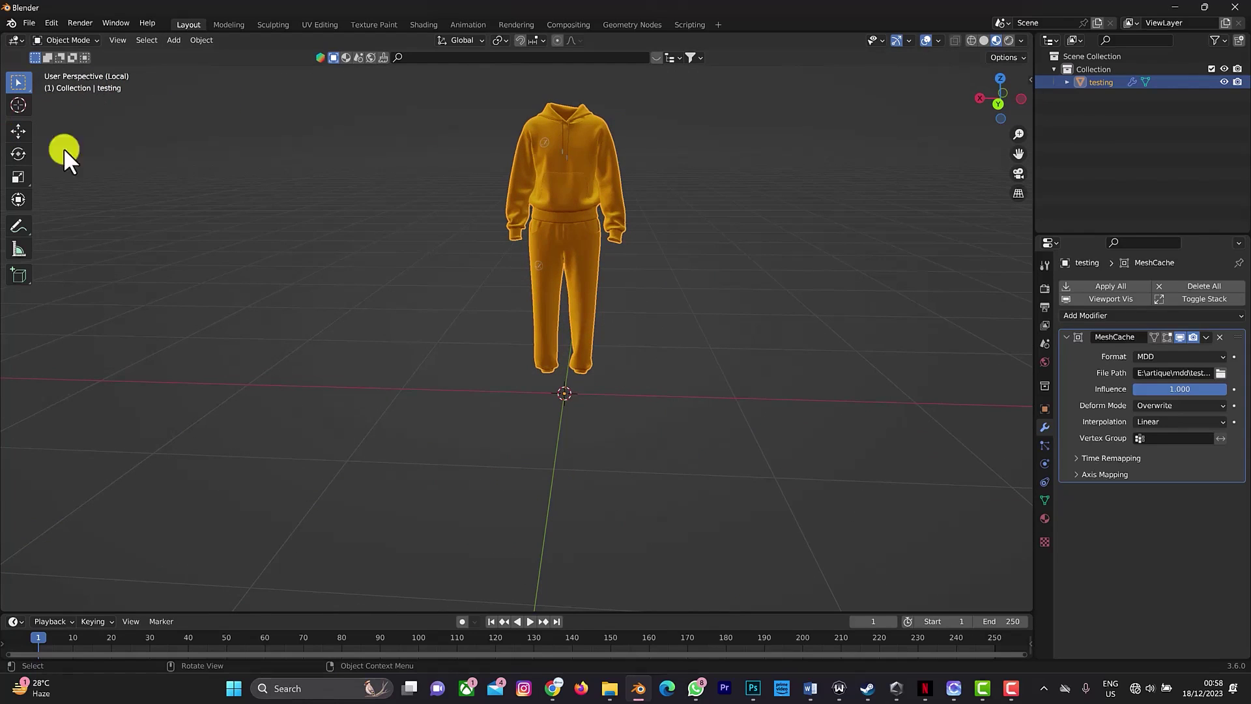
{"action": "scroll", "coordinate": [496, 159], "scroll_direction": "down", "scroll_amount": 2}
{"action": "scroll", "coordinate": [511, 167], "scroll_direction": "up", "scroll_amount": 7}
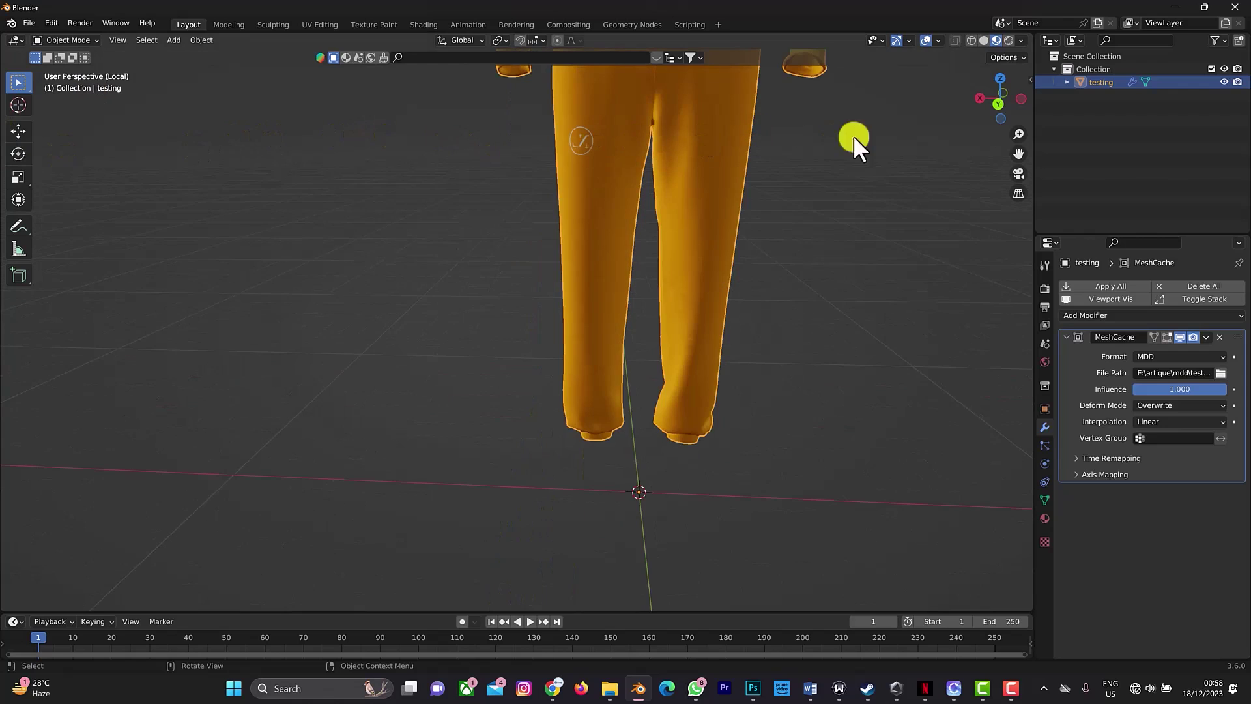
{"action": "left_click_drag", "start_coordinate": [1017, 163], "coordinate": [733, 332]}
{"action": "scroll", "coordinate": [710, 309], "scroll_direction": "down", "scroll_amount": 2}
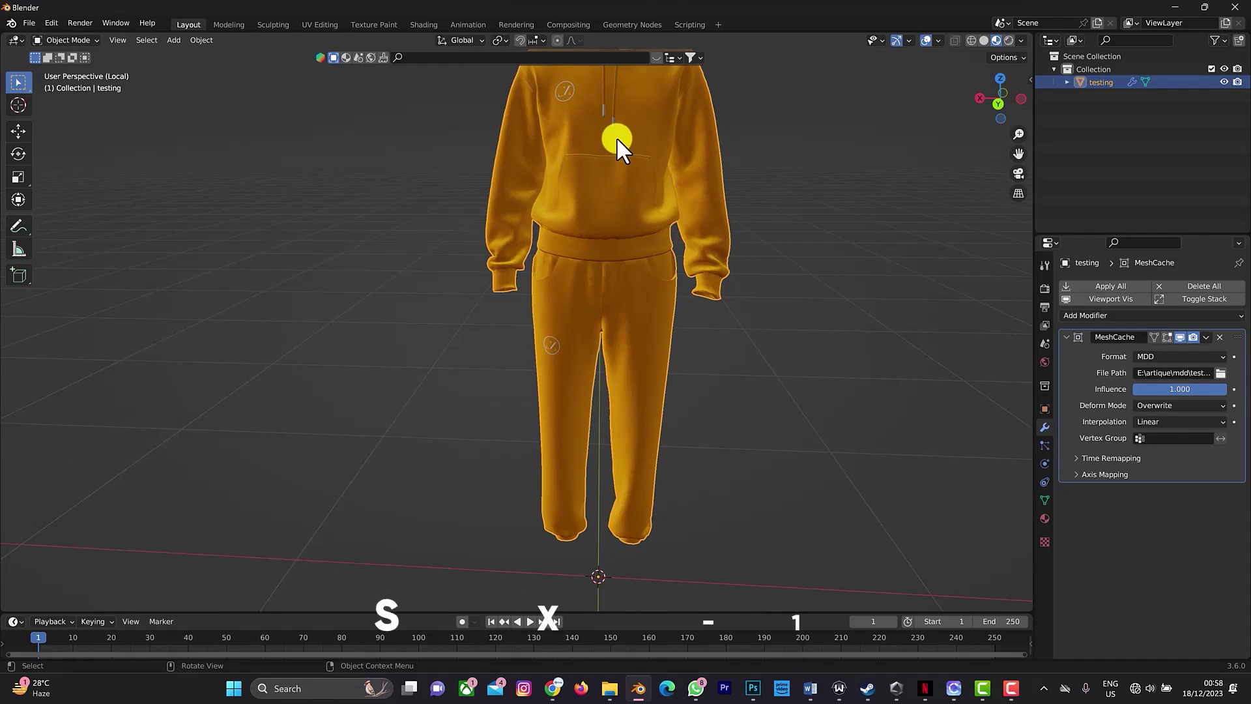
{"action": "key", "text": "s"}
{"action": "key", "text": "x"}
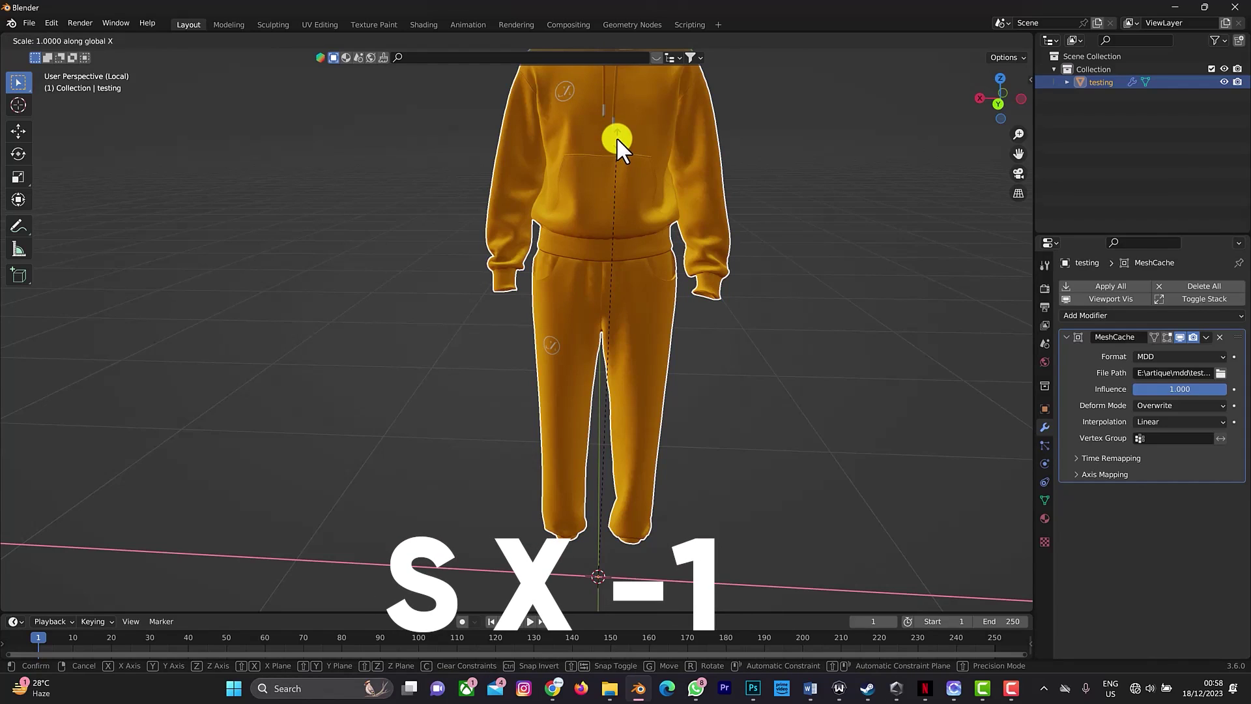
{"action": "type", "text": "-1"}
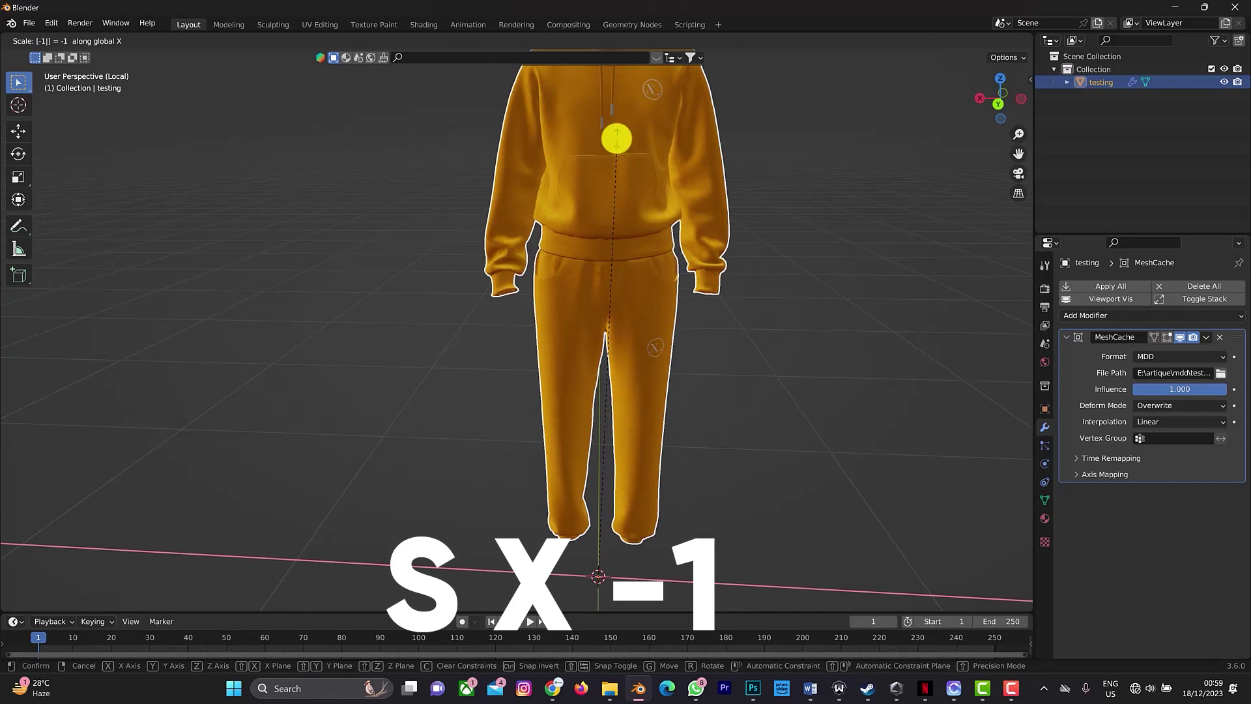
{"action": "key", "text": "Return"}
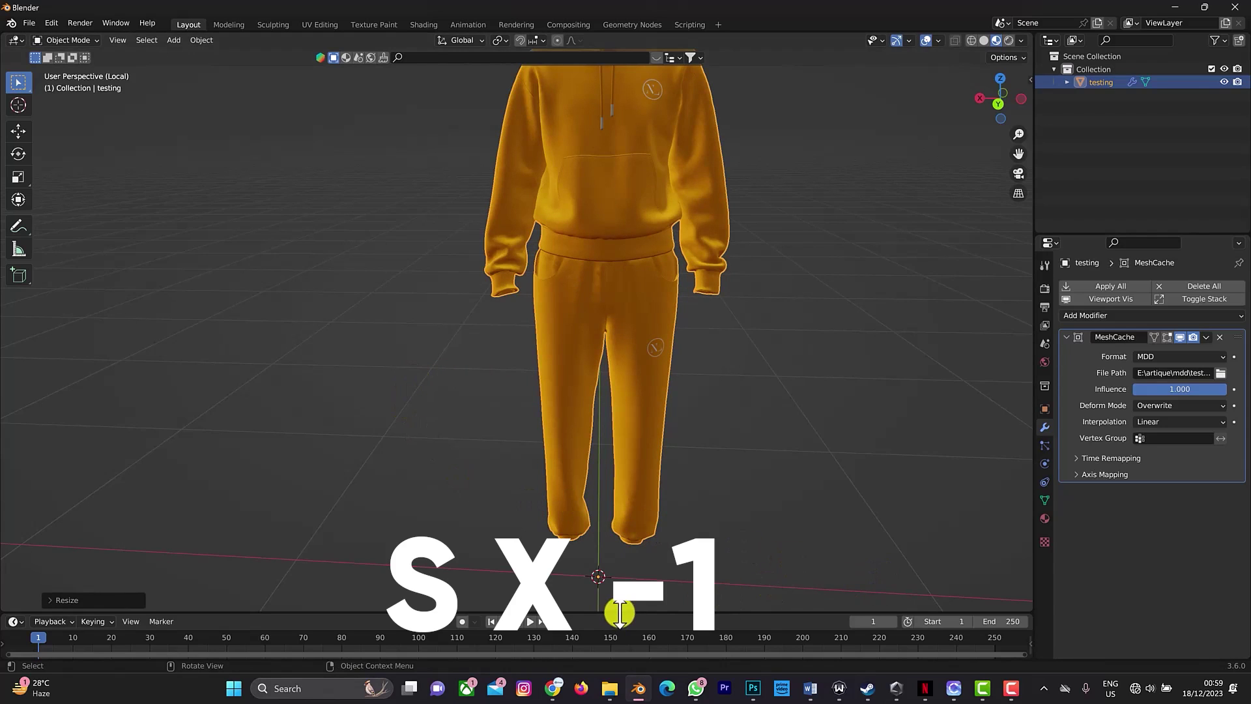
{"action": "left_click_drag", "start_coordinate": [619, 612], "coordinate": [594, 555]}
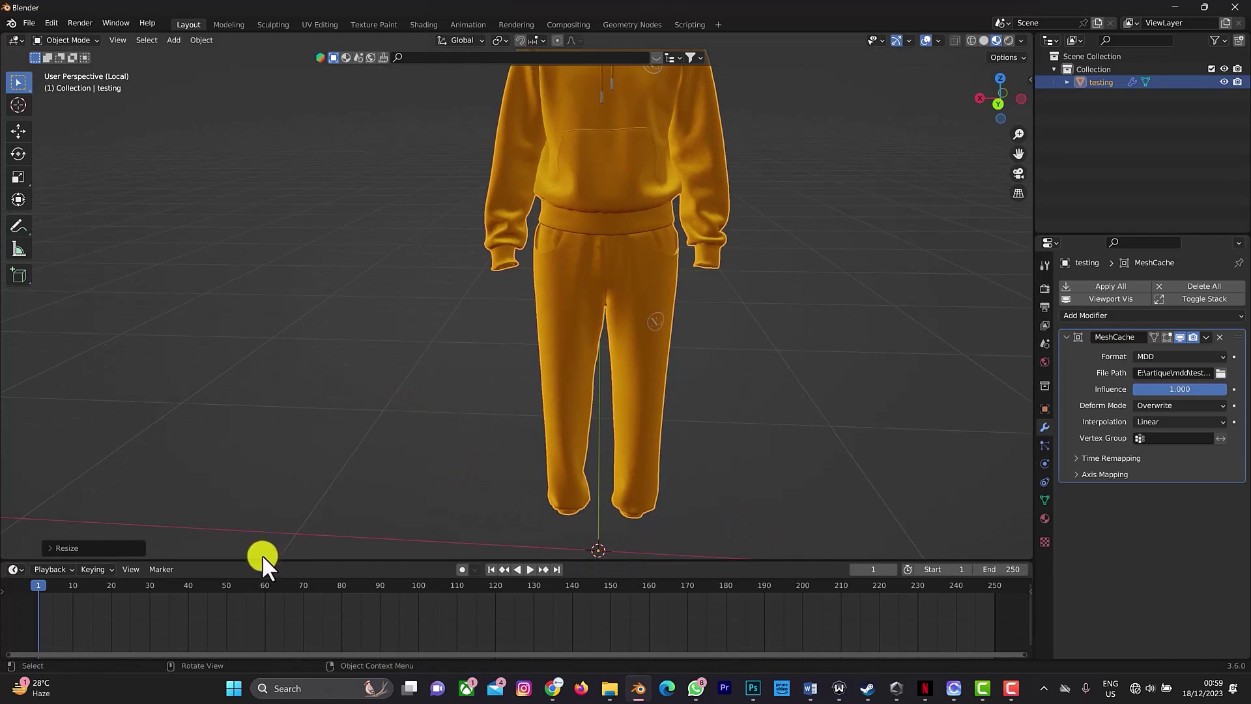
- Set the animation start frame and the current frame to 50
{"action": "left_click", "coordinate": [946, 569]}
{"action": "type", "text": "50"}
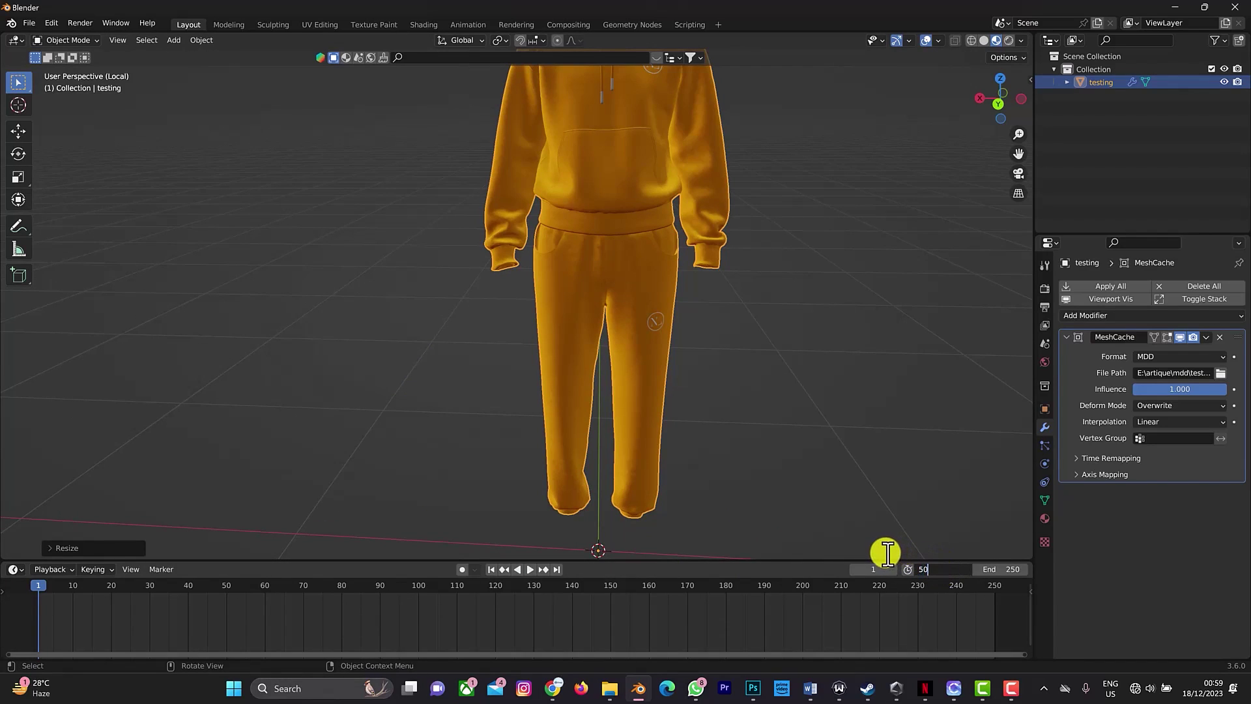
{"action": "key", "text": "Return"}
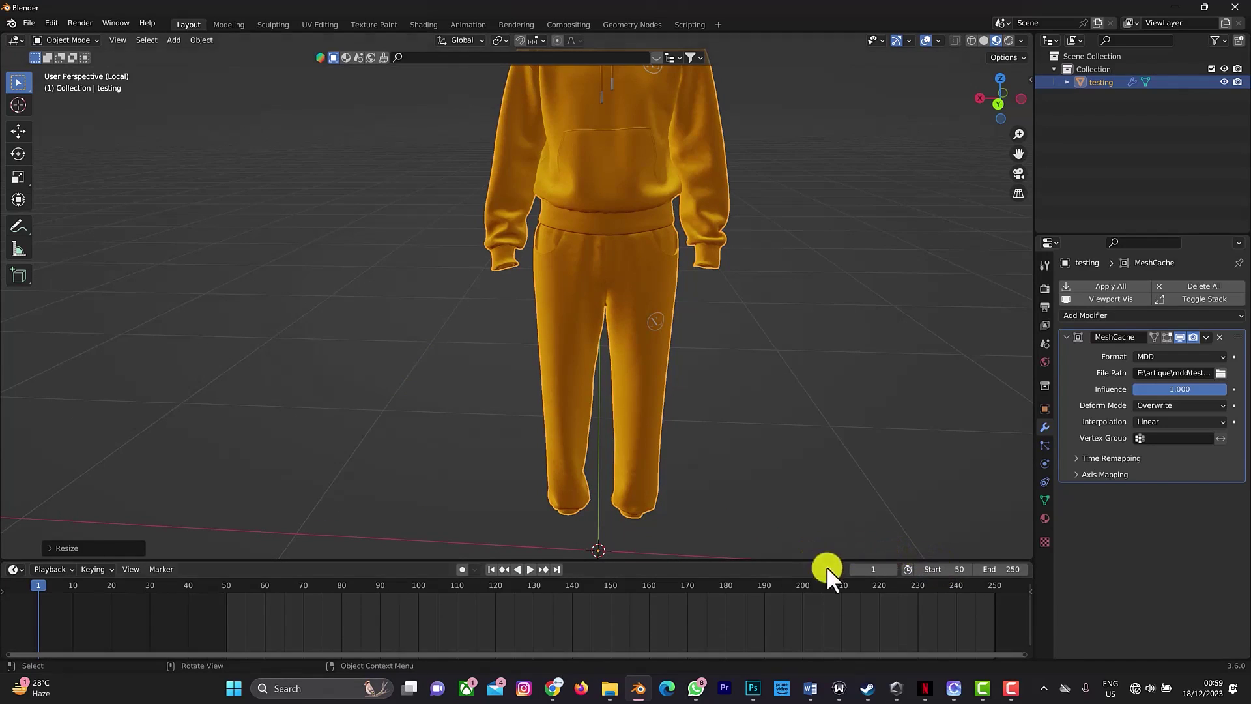
{"action": "left_click", "coordinate": [878, 569]}
{"action": "type", "text": "50"}
{"action": "key", "text": "Return"}
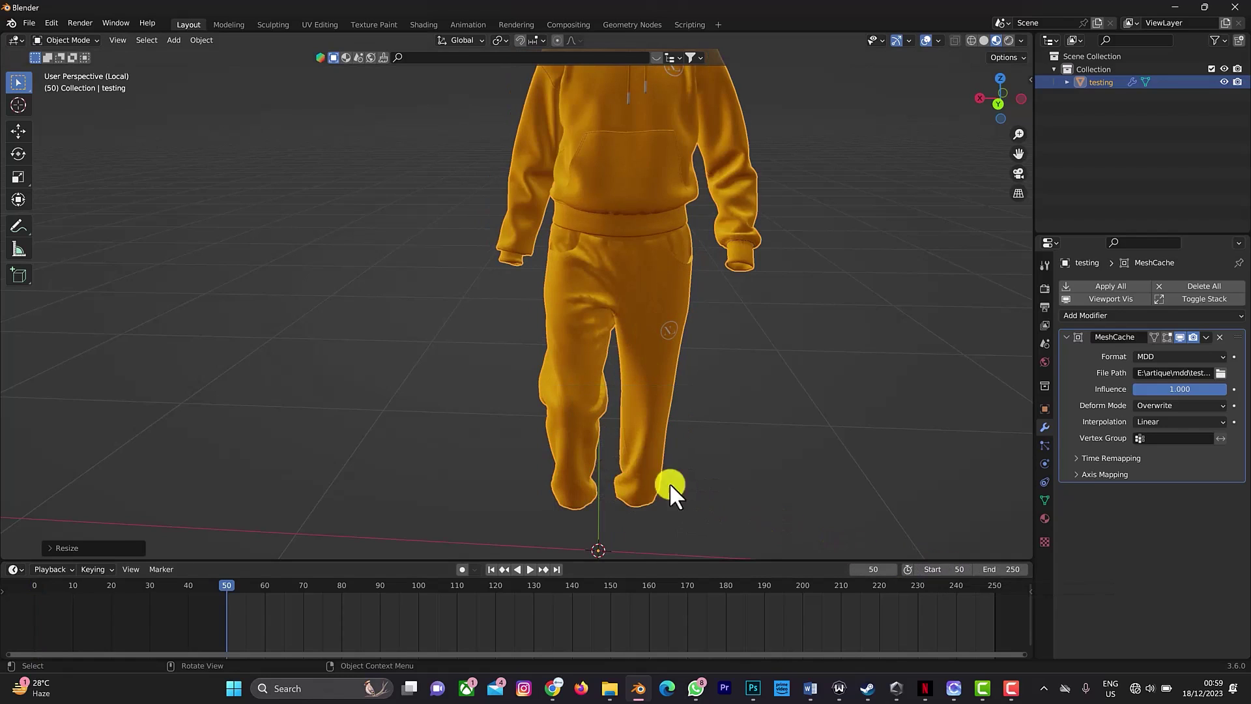
- Reset the animation start frame to 1, keeping the playhead at frame 50
{"action": "left_click", "coordinate": [950, 571]}
{"action": "type", "text": "1"}
{"action": "key", "text": "Return"}
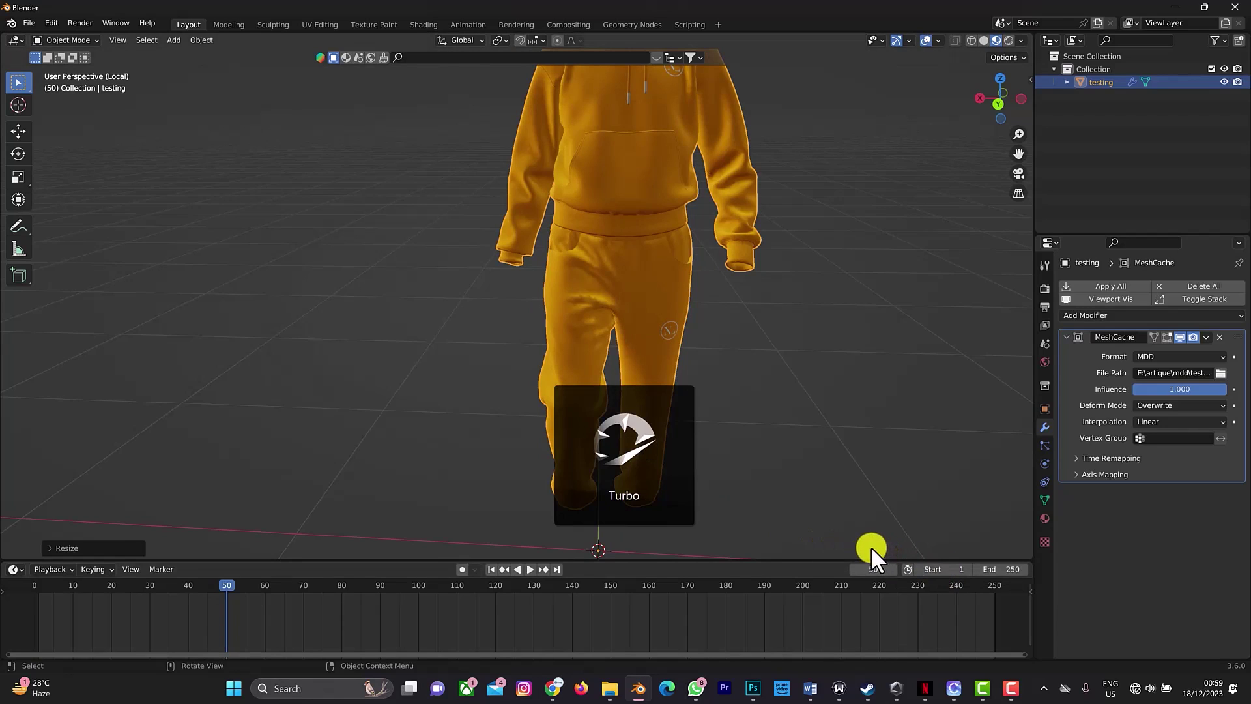
{"action": "left_click_drag", "start_coordinate": [990, 105], "coordinate": [999, 94]}
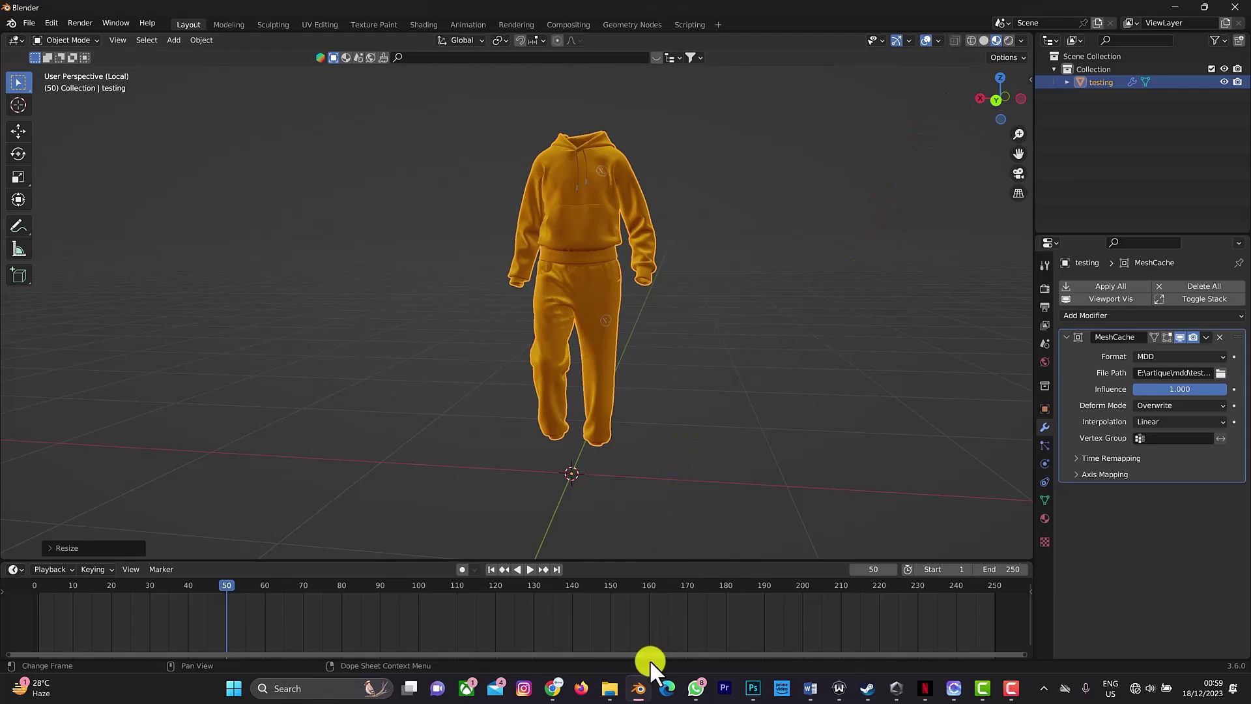
- In File Explorer, open the point cache folder under E:\artique\mdd and inspect testing point cache.pc2
{"action": "left_click", "coordinate": [608, 690]}
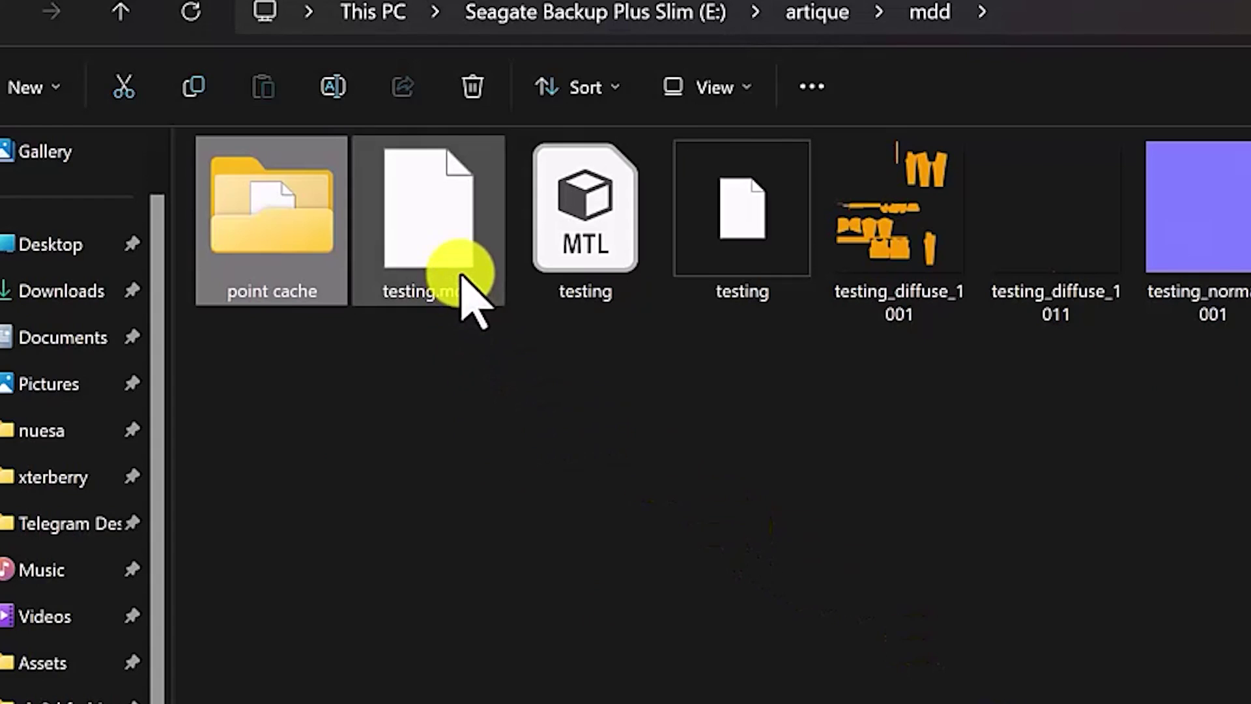
{"action": "mouse_move", "coordinate": [459, 287]}
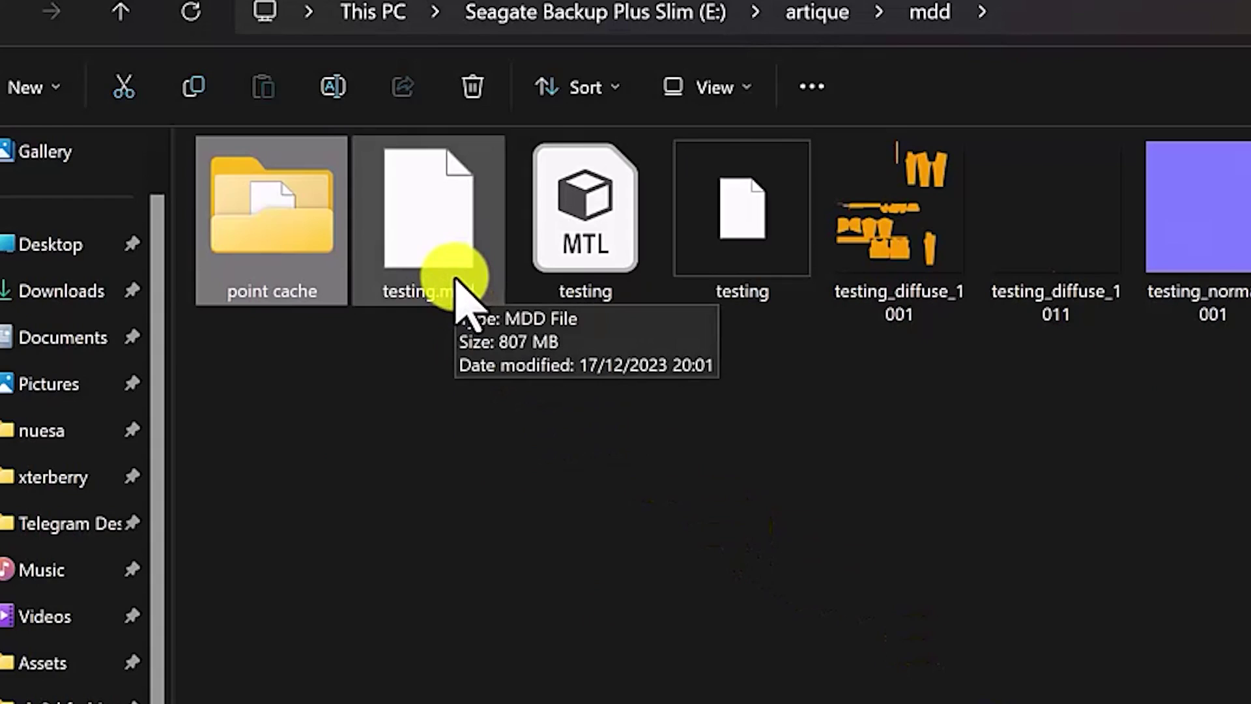
{"action": "double_click", "coordinate": [287, 269]}
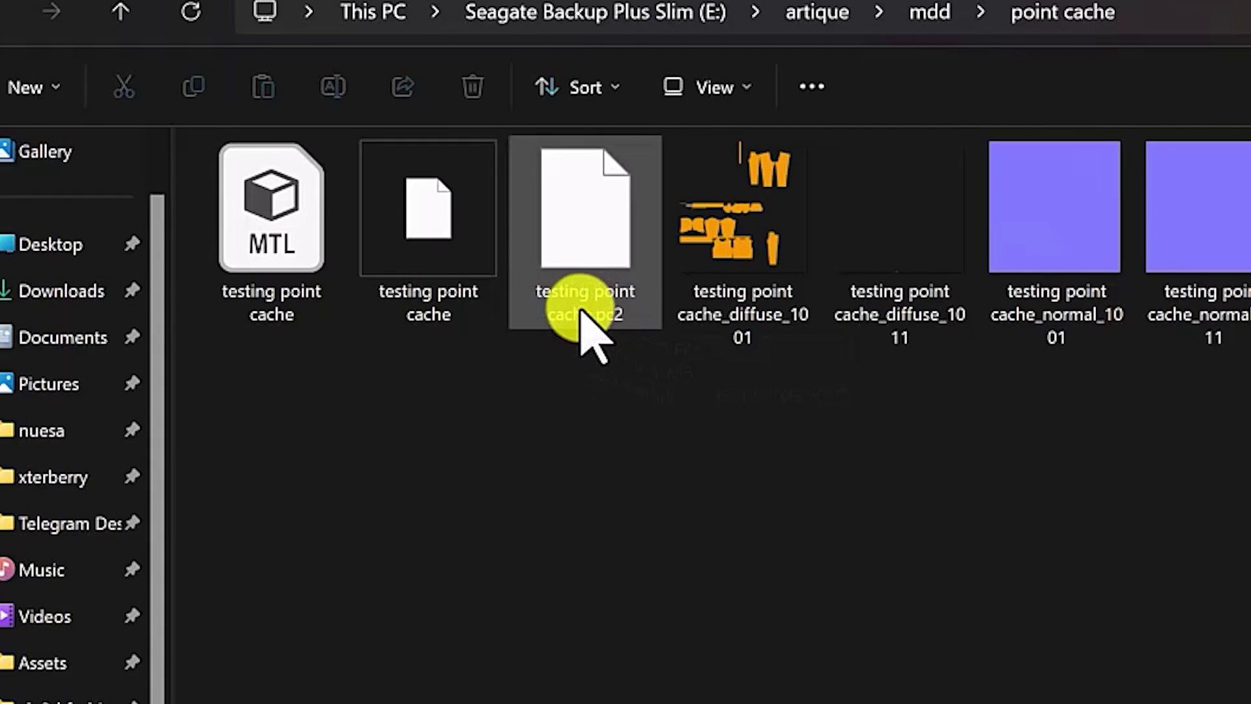
{"action": "mouse_move", "coordinate": [580, 309]}
{"action": "mouse_move", "coordinate": [696, 321]}
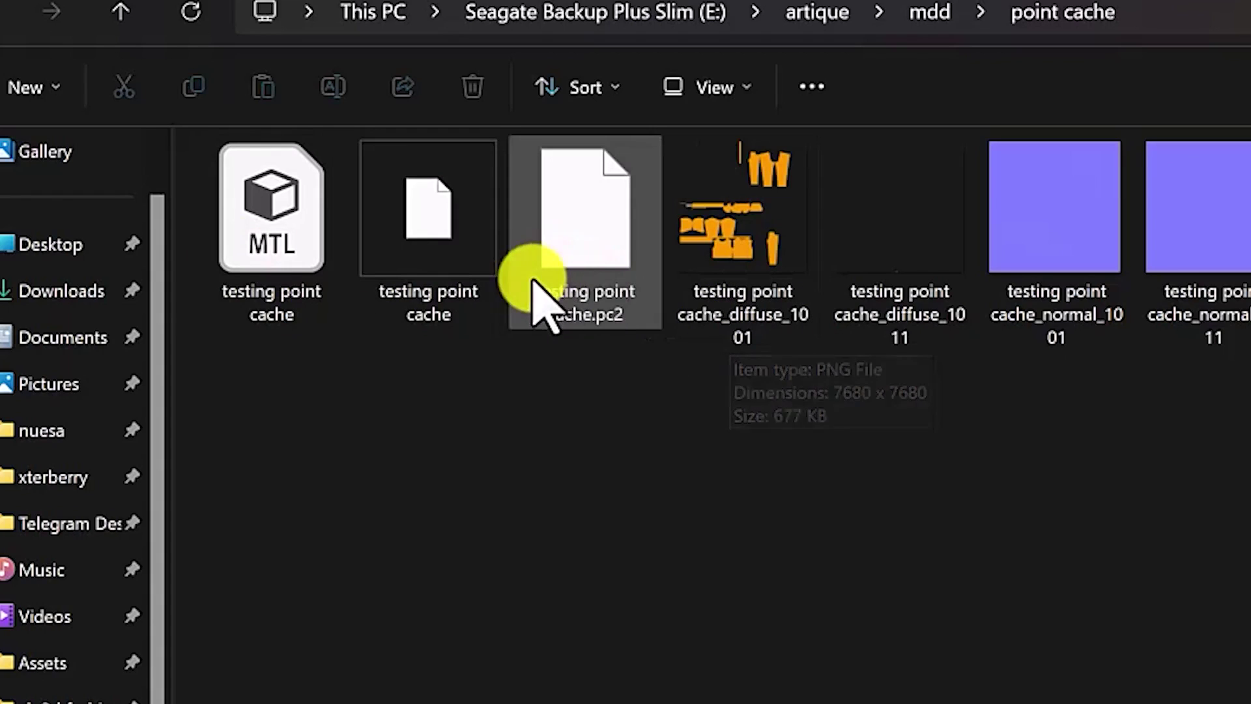
{"action": "mouse_move", "coordinate": [534, 257]}
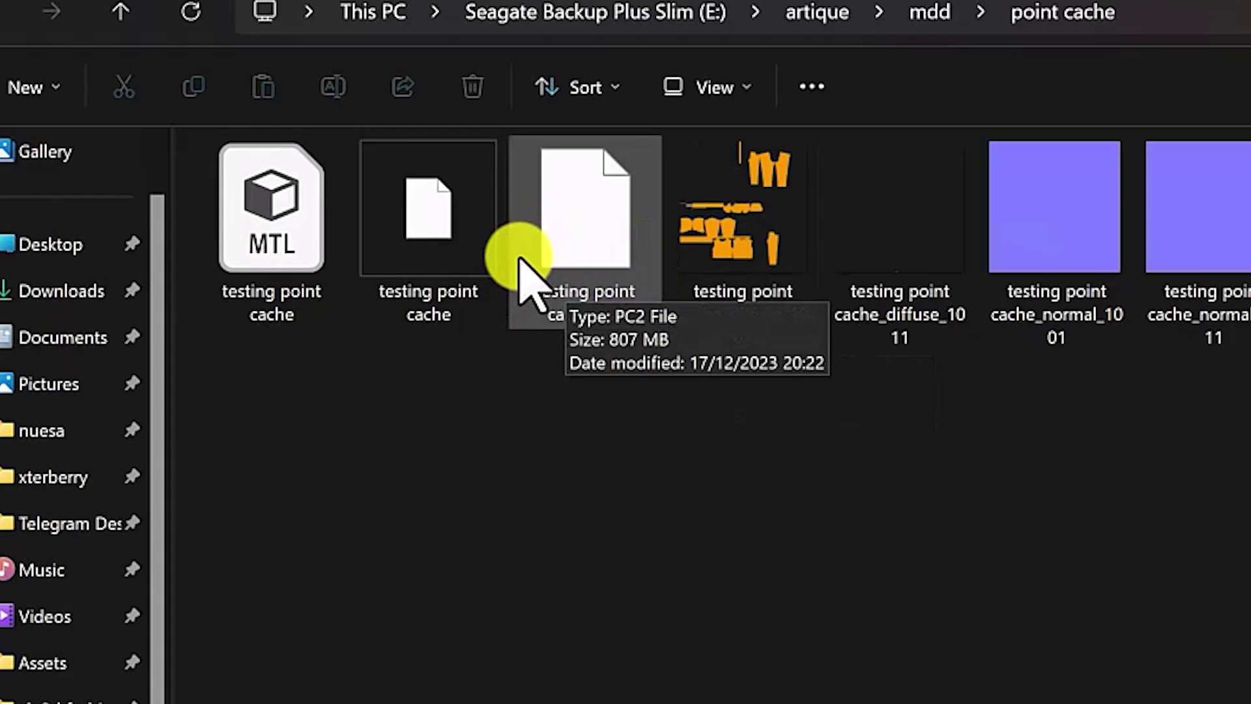
- Return to Blender and frame both tracksuits in the rendered Cycles viewport
{"action": "mouse_move", "coordinate": [705, 316]}
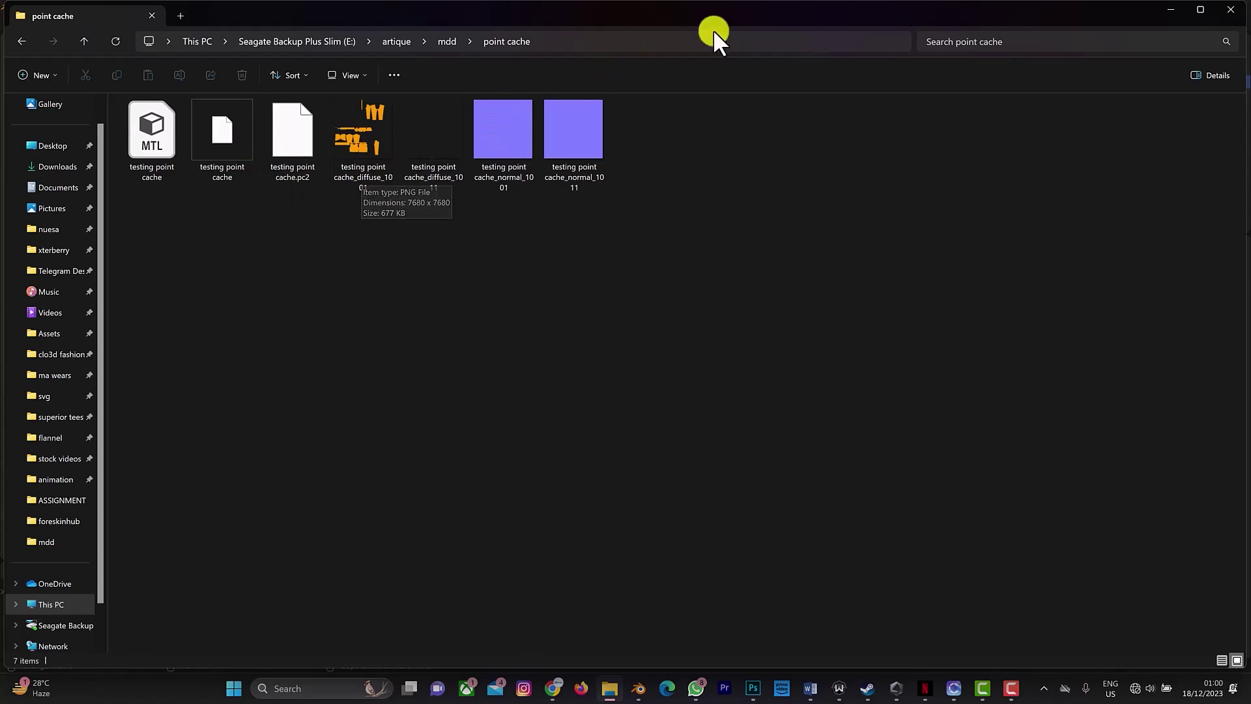
{"action": "left_click", "coordinate": [1171, 11]}
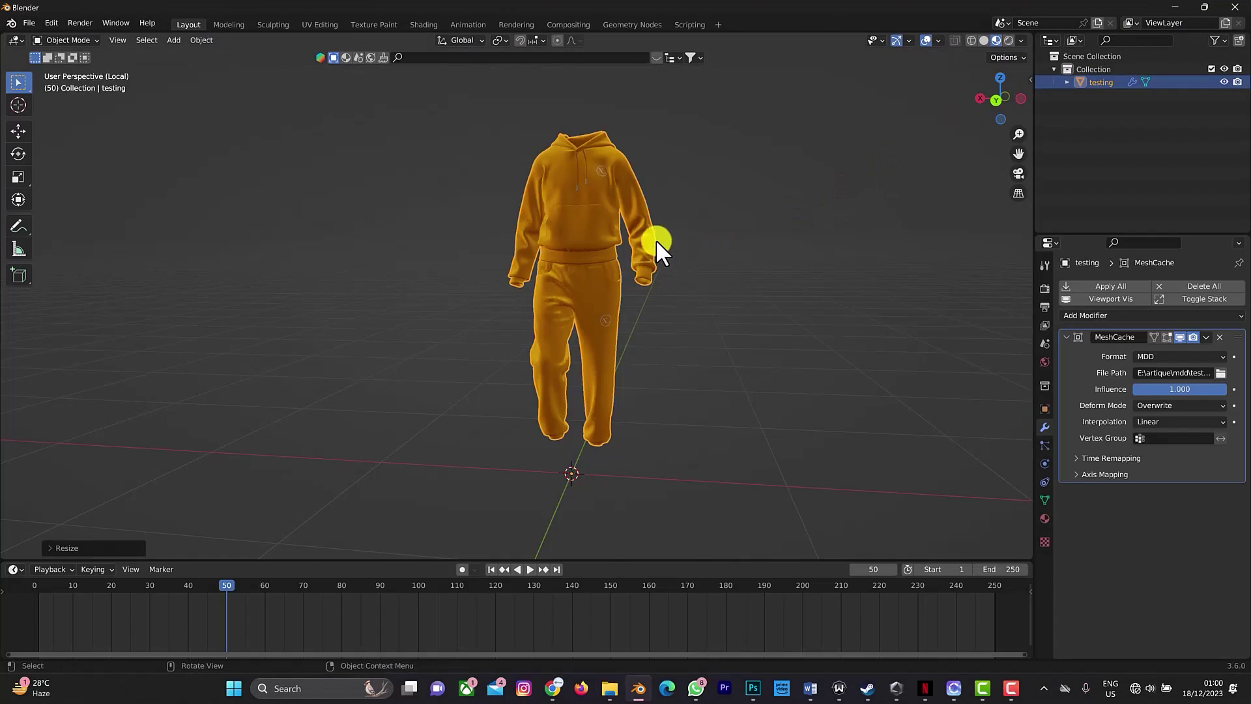
{"action": "scroll", "coordinate": [711, 197], "scroll_direction": "up", "scroll_amount": 3}
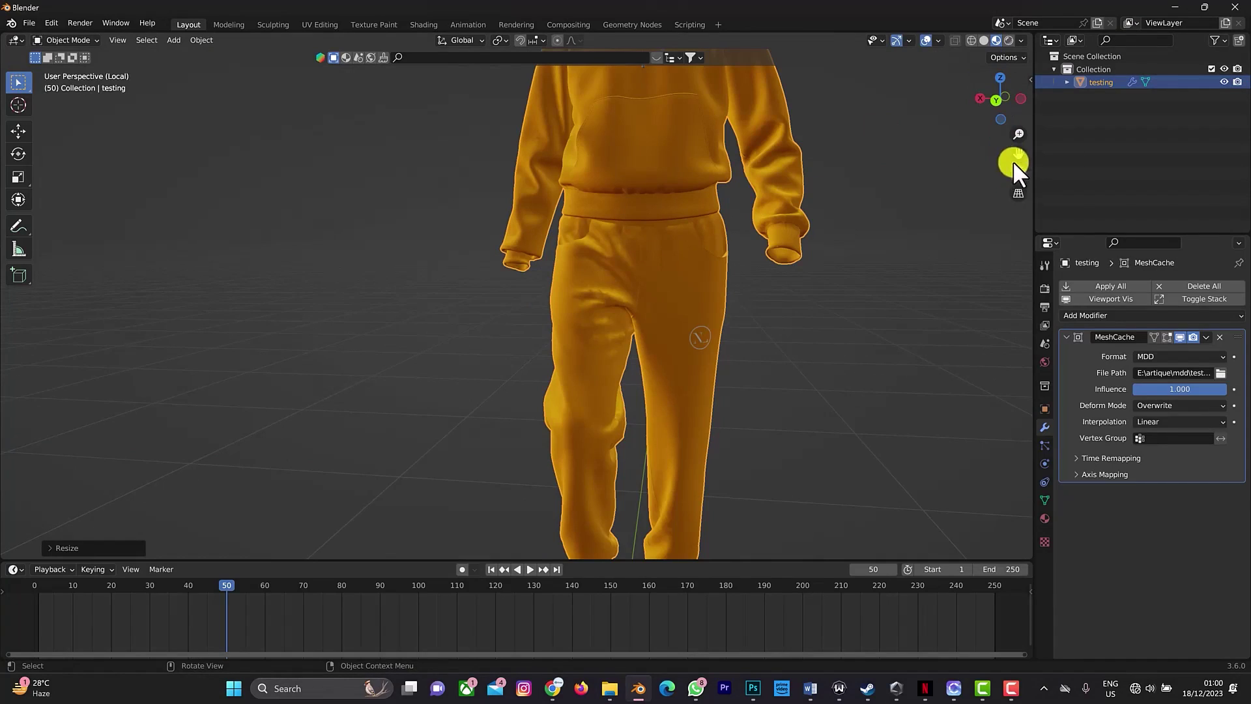
{"action": "left_click_drag", "start_coordinate": [1019, 154], "coordinate": [964, 323]}
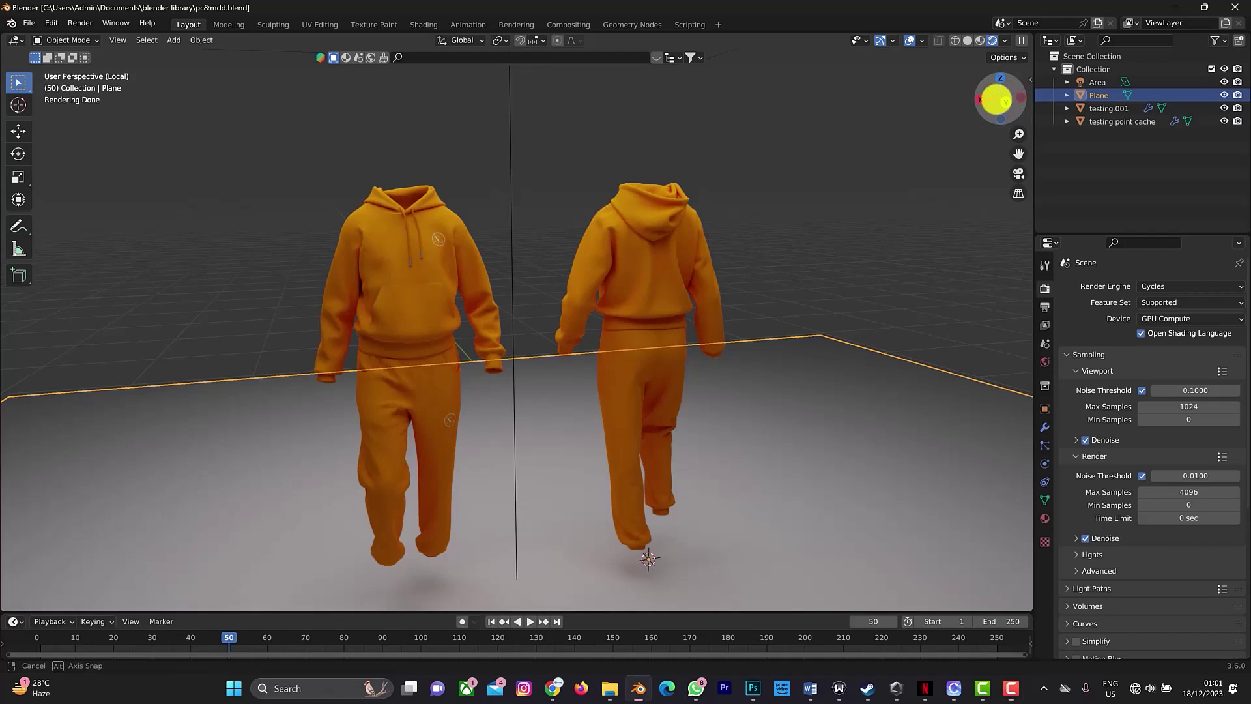
{"action": "mouse_move", "coordinate": [997, 103]}
{"action": "left_mouse_down"}
{"action": "mouse_move", "coordinate": [961, 98]}
{"action": "mouse_move", "coordinate": [1000, 103]}
{"action": "left_mouse_up"}
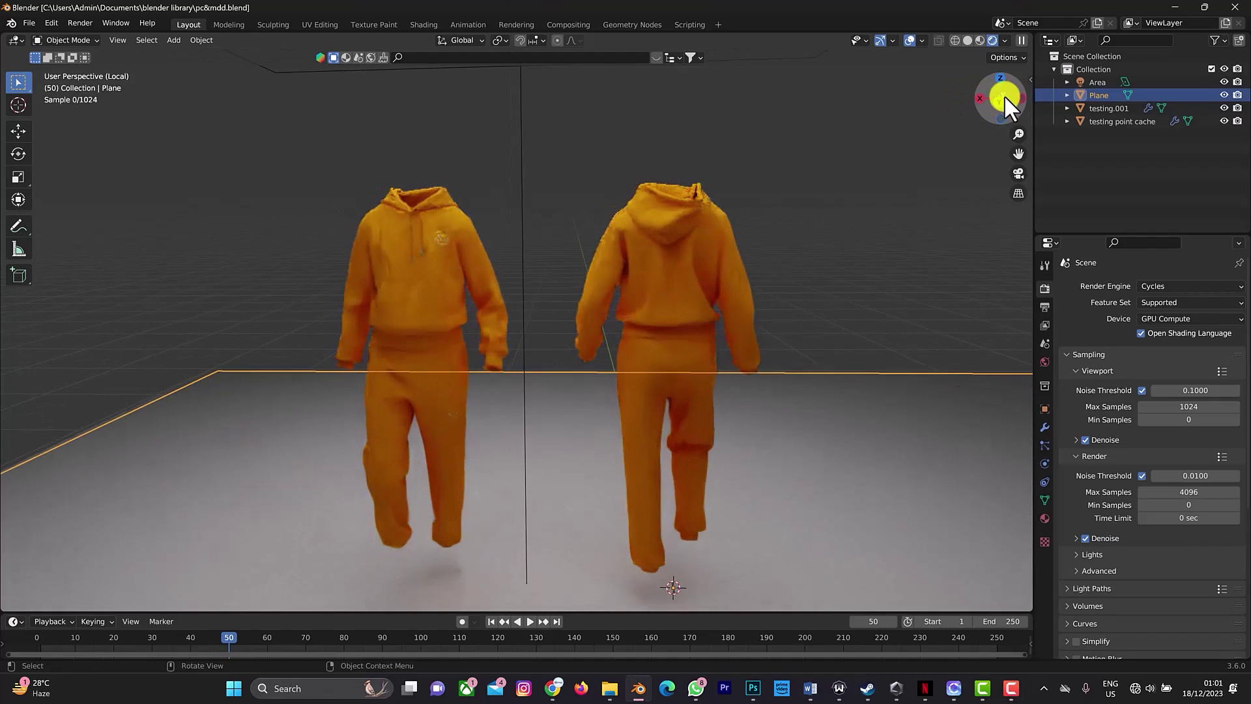
- Compare the MeshCache modifiers of the PC2-cached right tracksuit and the MDD-cached left one
{"action": "left_click", "coordinate": [702, 240]}
{"action": "left_click", "coordinate": [1045, 428]}
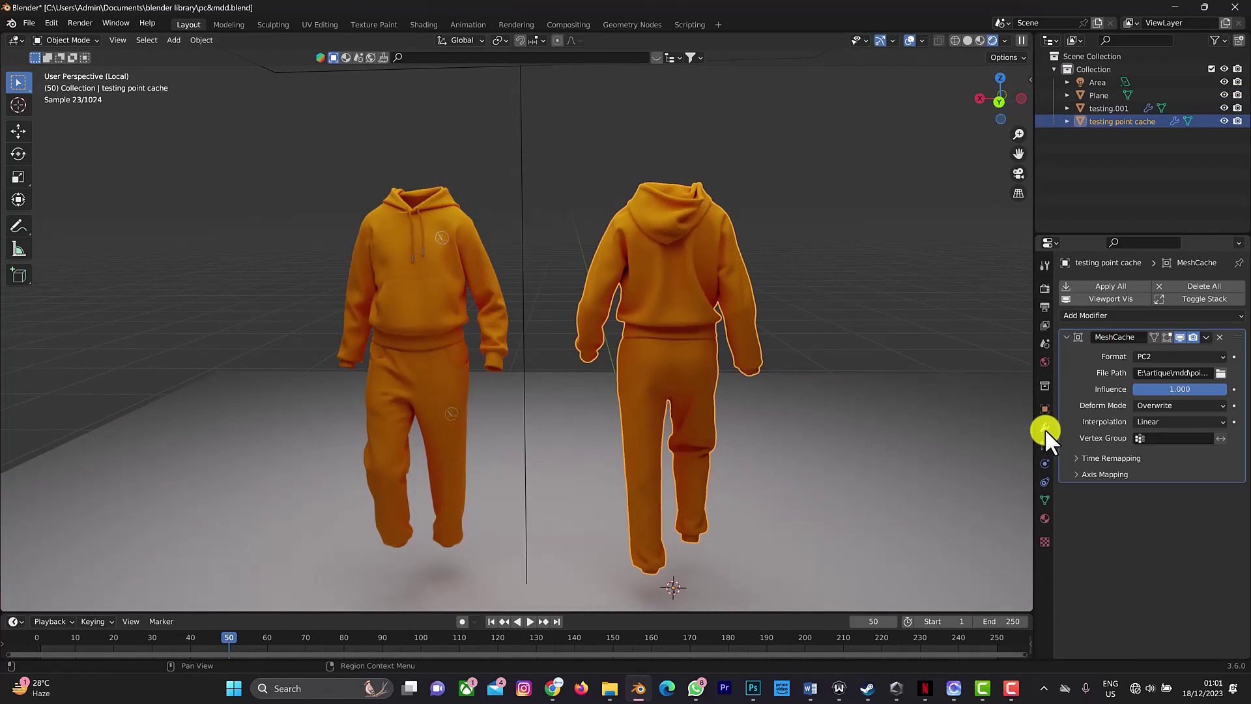
{"action": "left_click", "coordinate": [417, 304]}
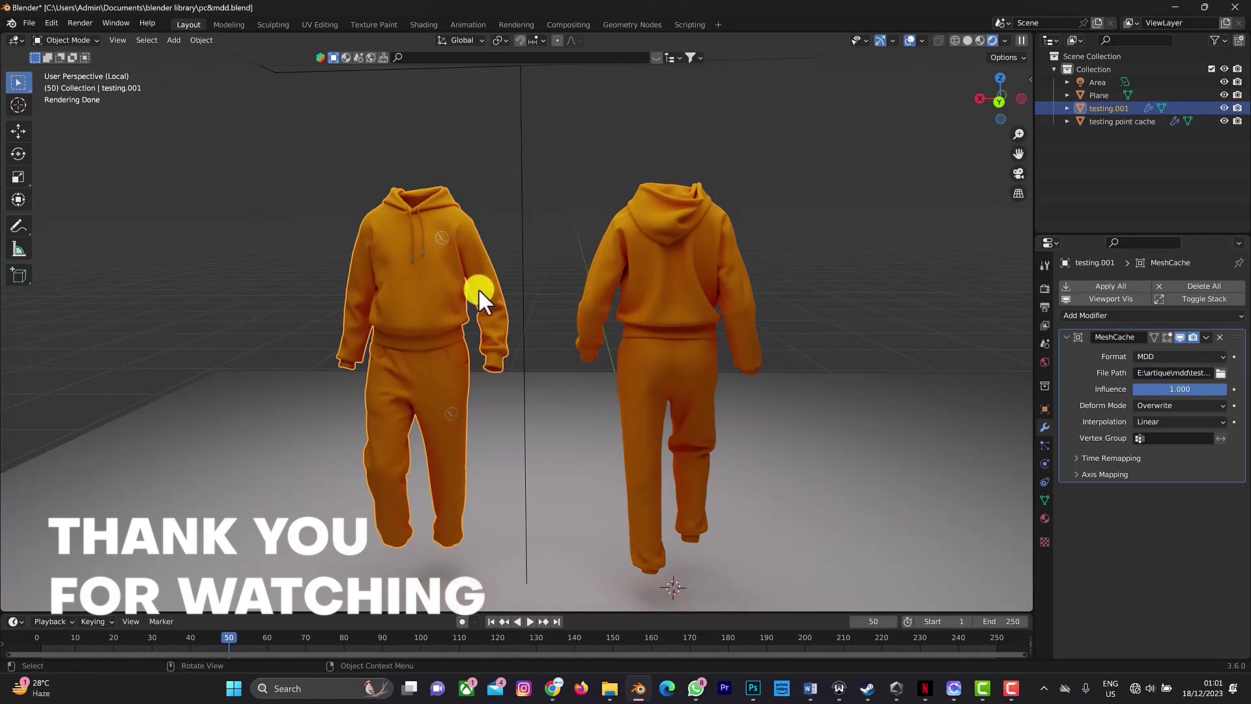